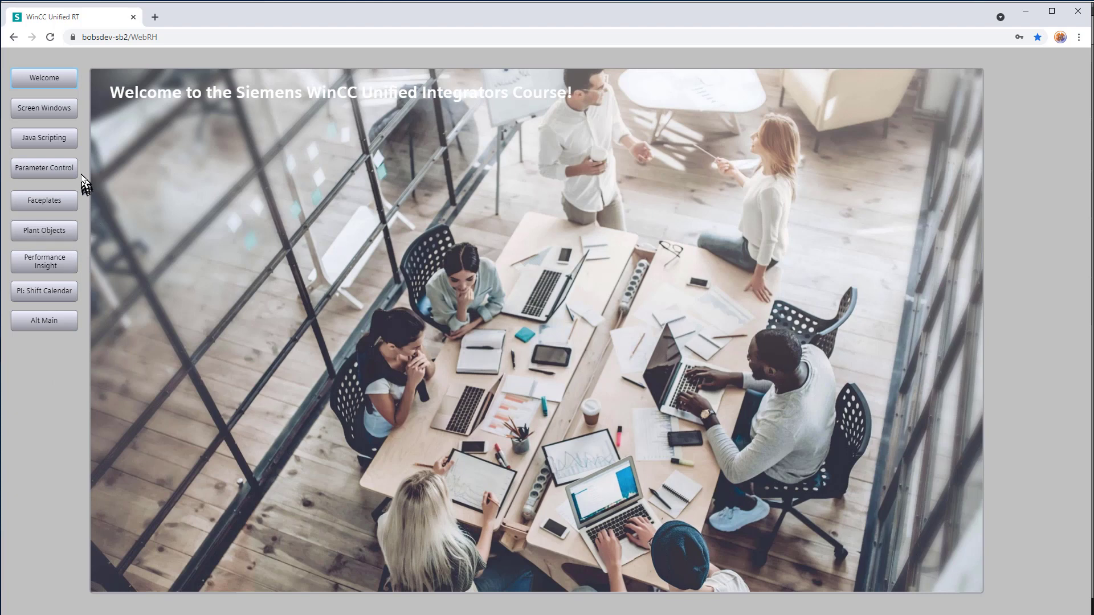
Step: Test opening the Screen Windows page in the runtime from both the main layout and the Alt Main layout
click(44, 111)
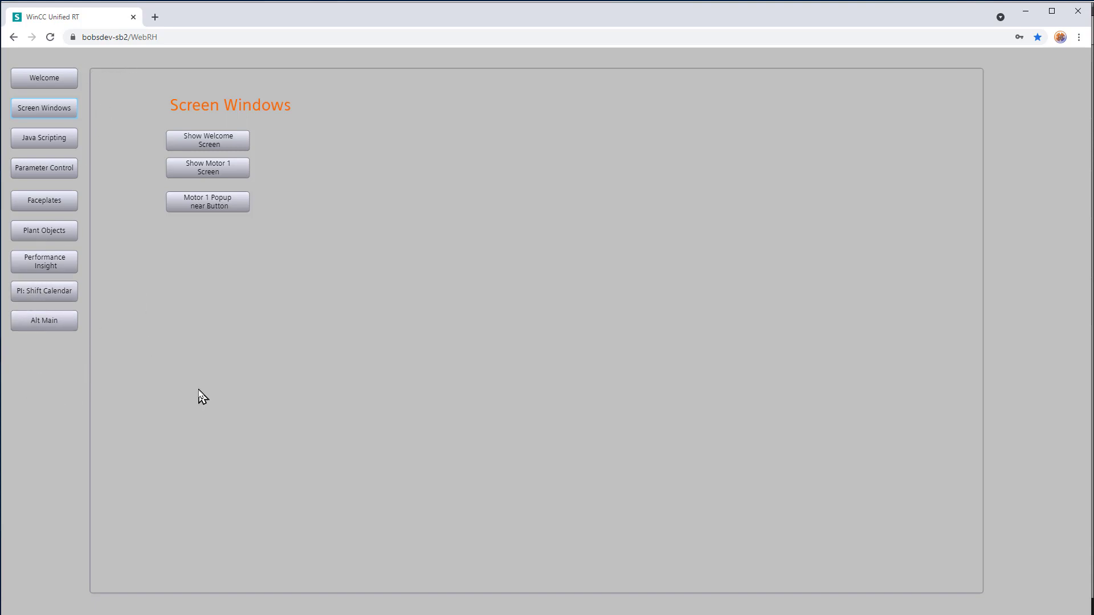
click(45, 323)
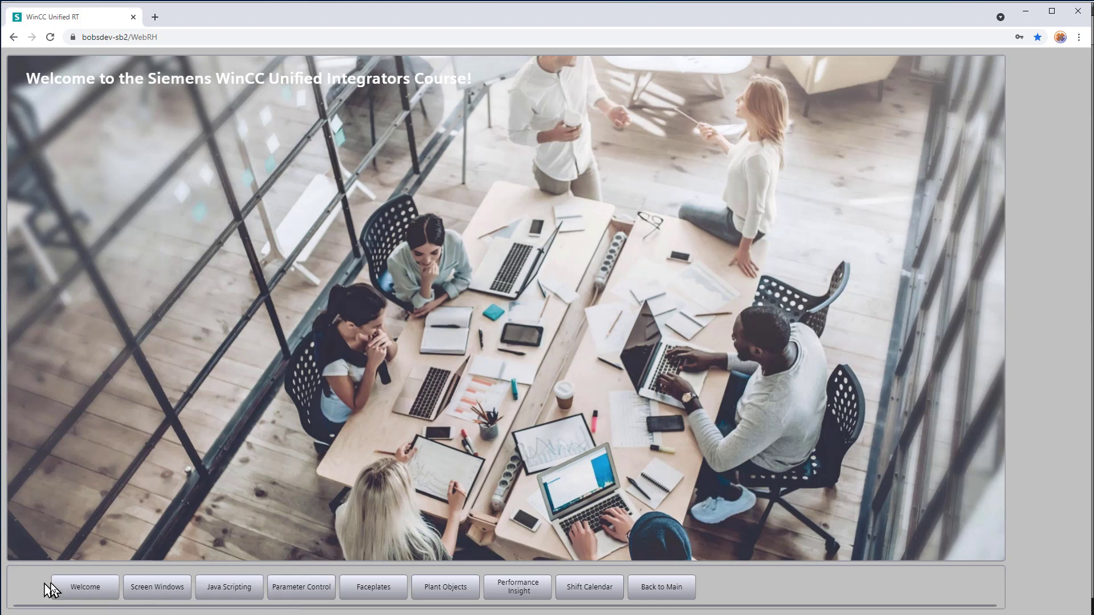
click(150, 595)
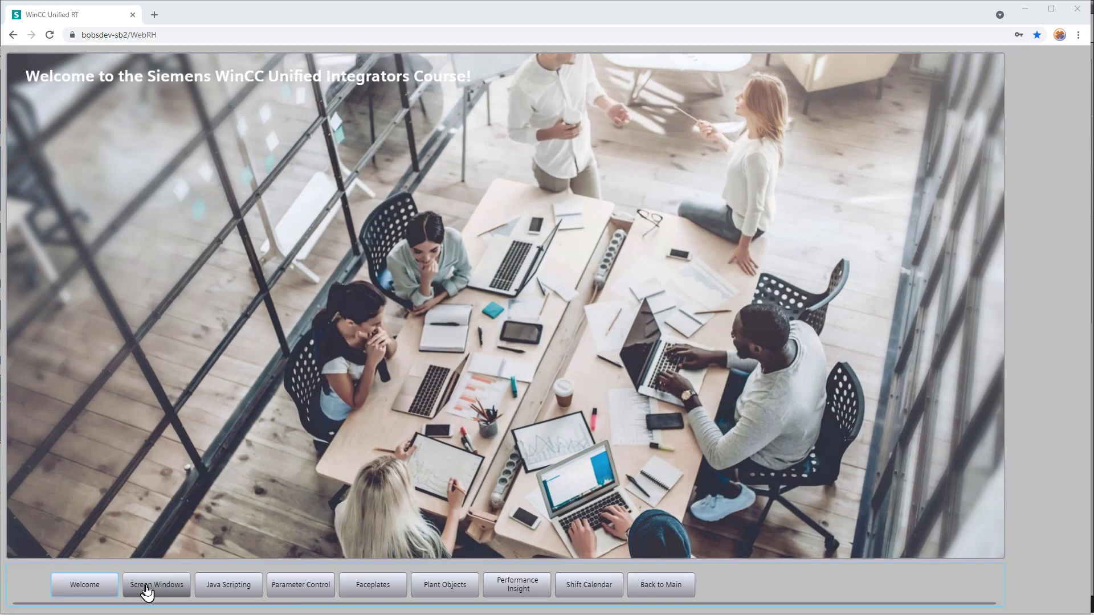
click(147, 591)
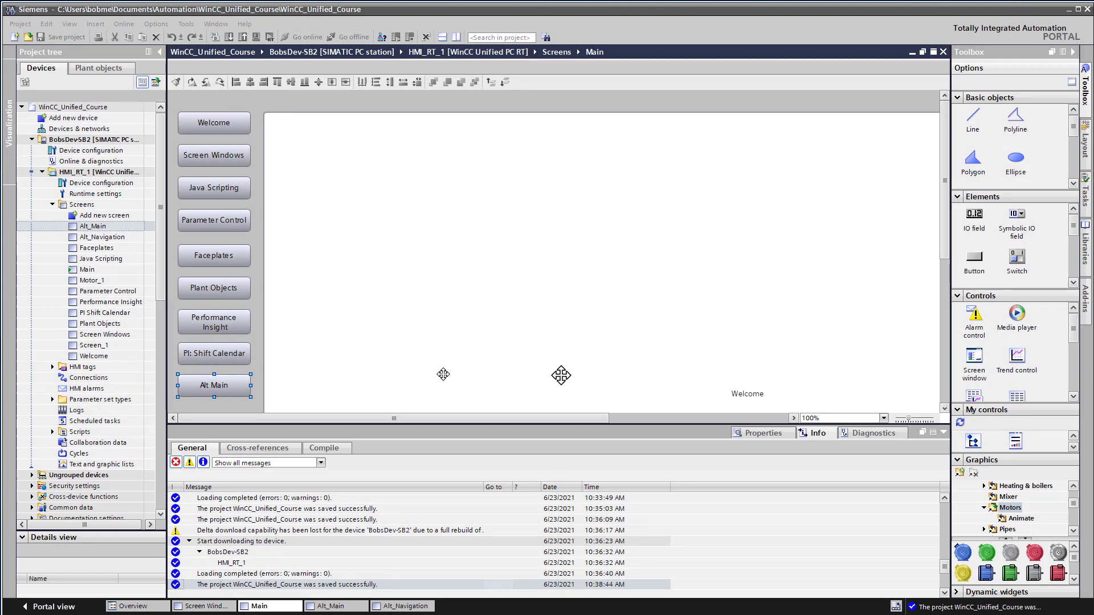
Step: In TIA Portal, examine the Alt_Main layout, the Alt_Navigation buttons and the Alt Main button on the Main screen
double_click(86, 228)
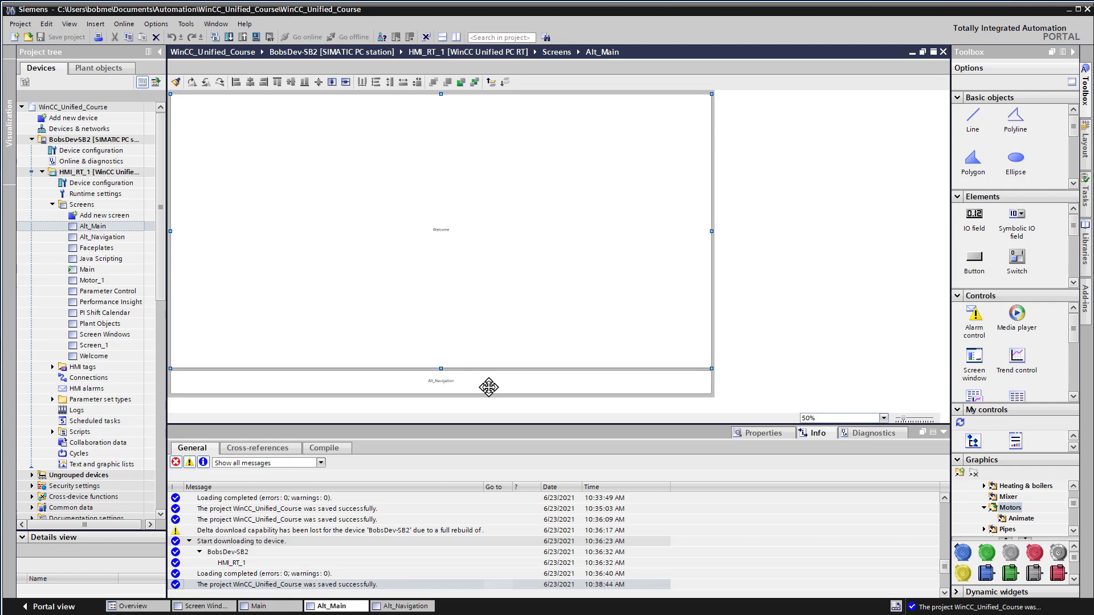
click(406, 606)
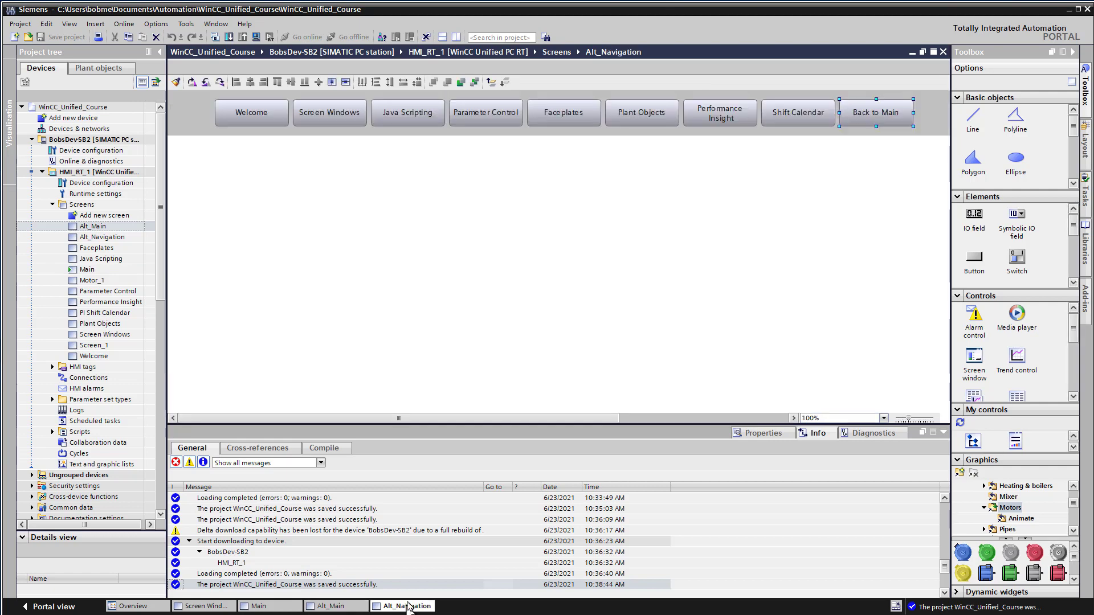
click(279, 116)
click(324, 117)
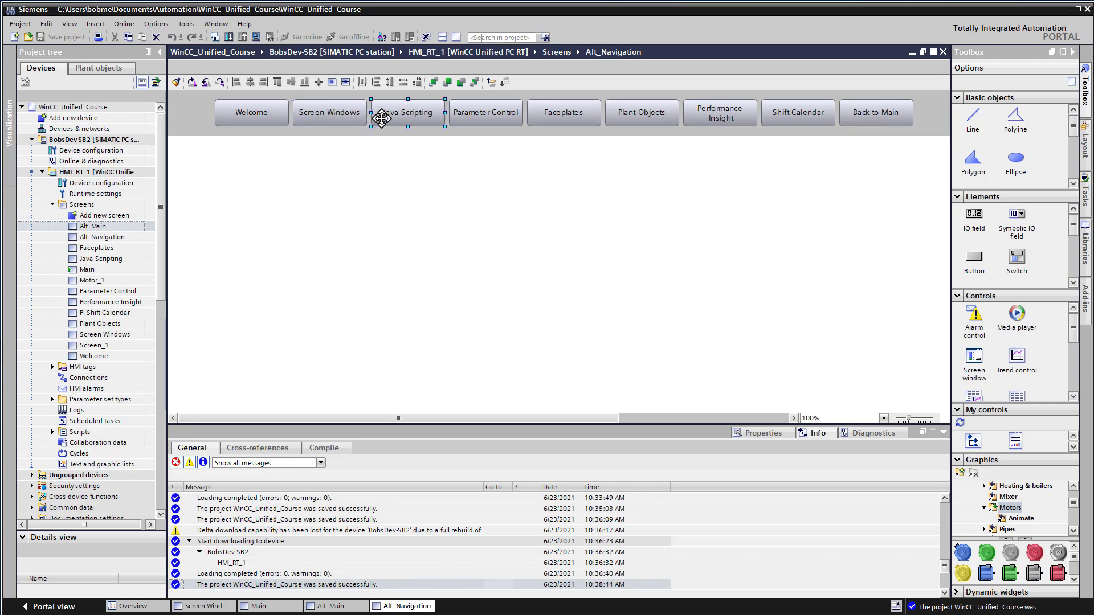
click(871, 118)
click(278, 607)
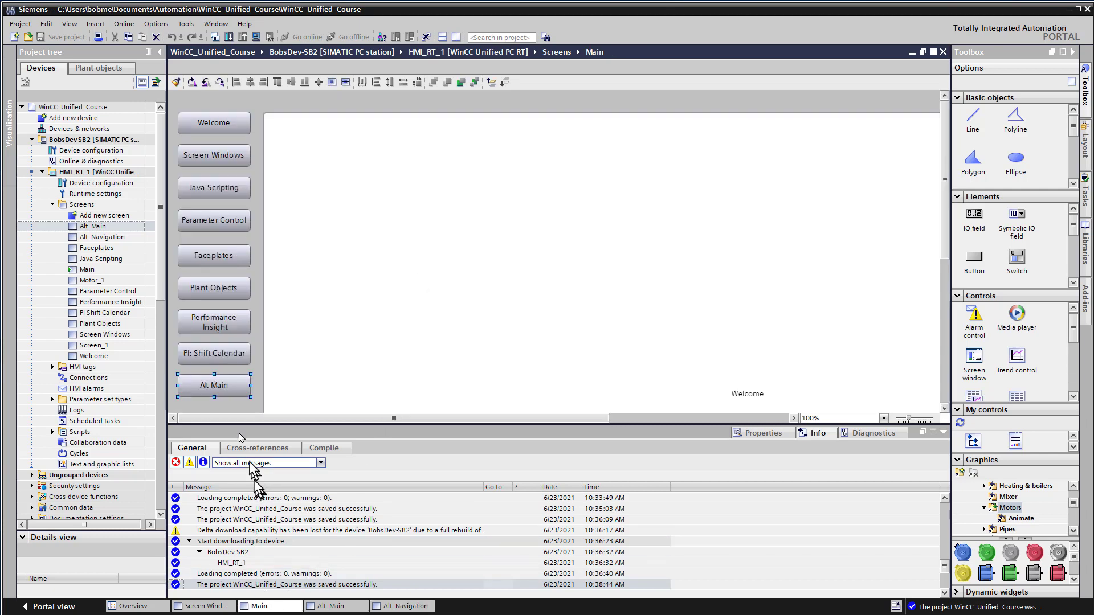
click(205, 386)
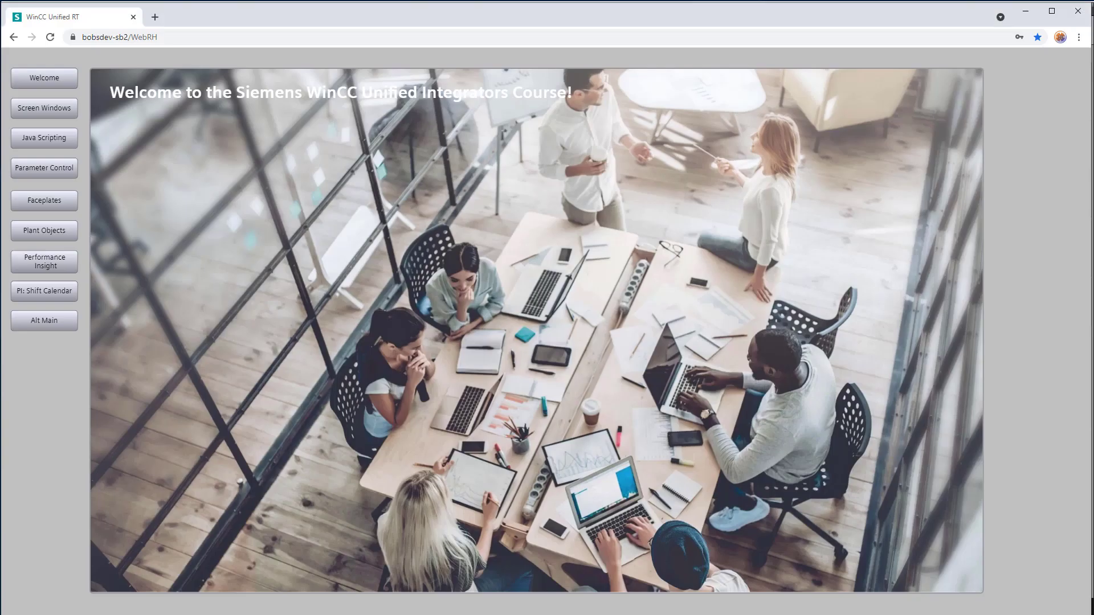
Step: In the browser runtime, check switching between the main and alternate layouts, and the alternate navigation's Screen Windows and Welcome buttons
click(28, 329)
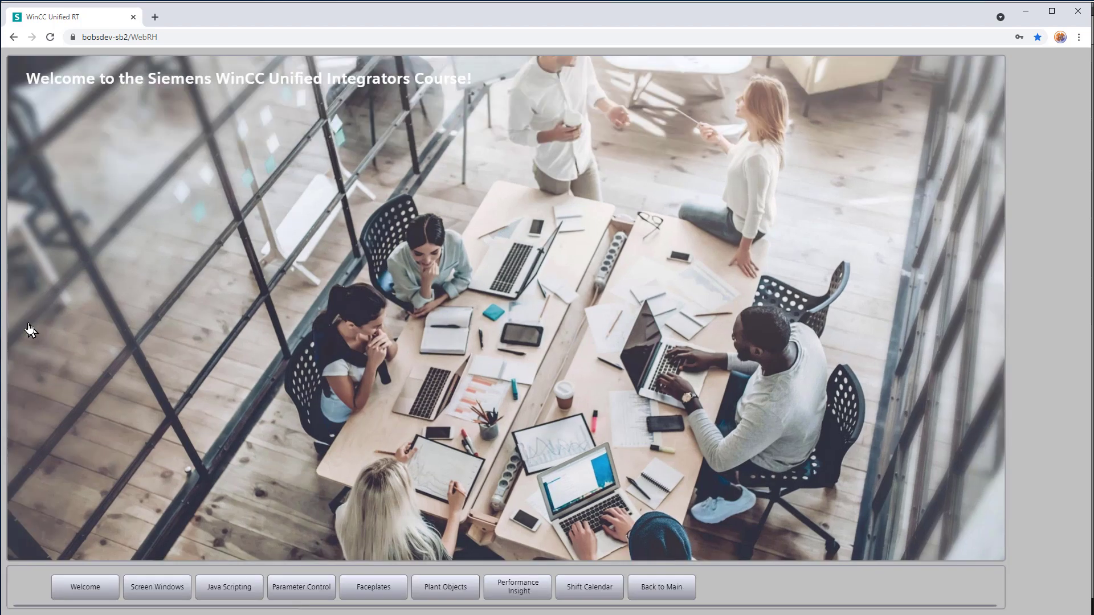
click(650, 595)
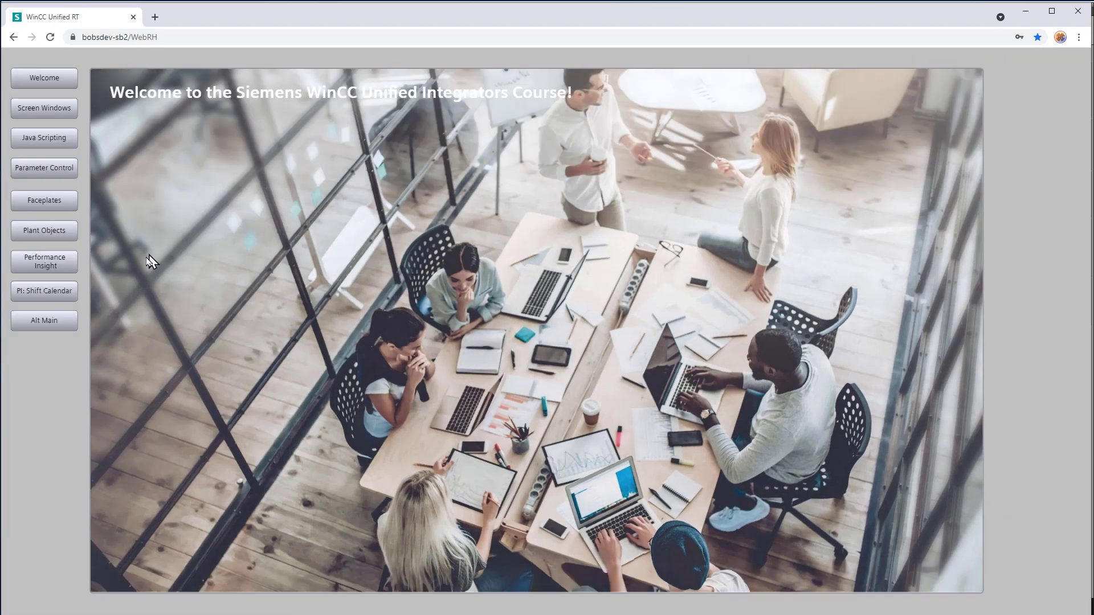
click(47, 318)
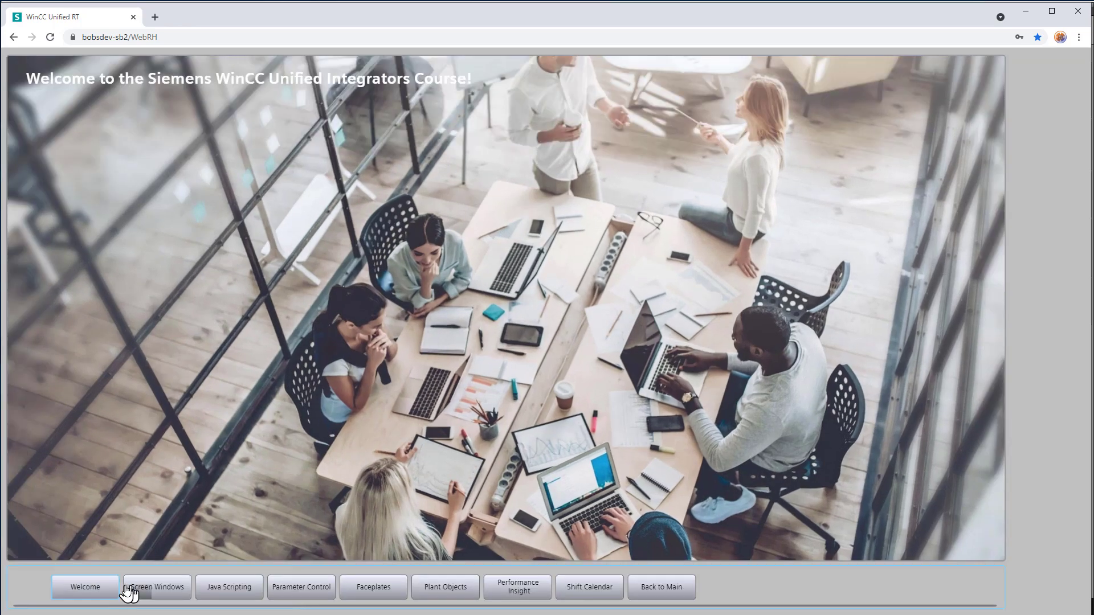
click(158, 592)
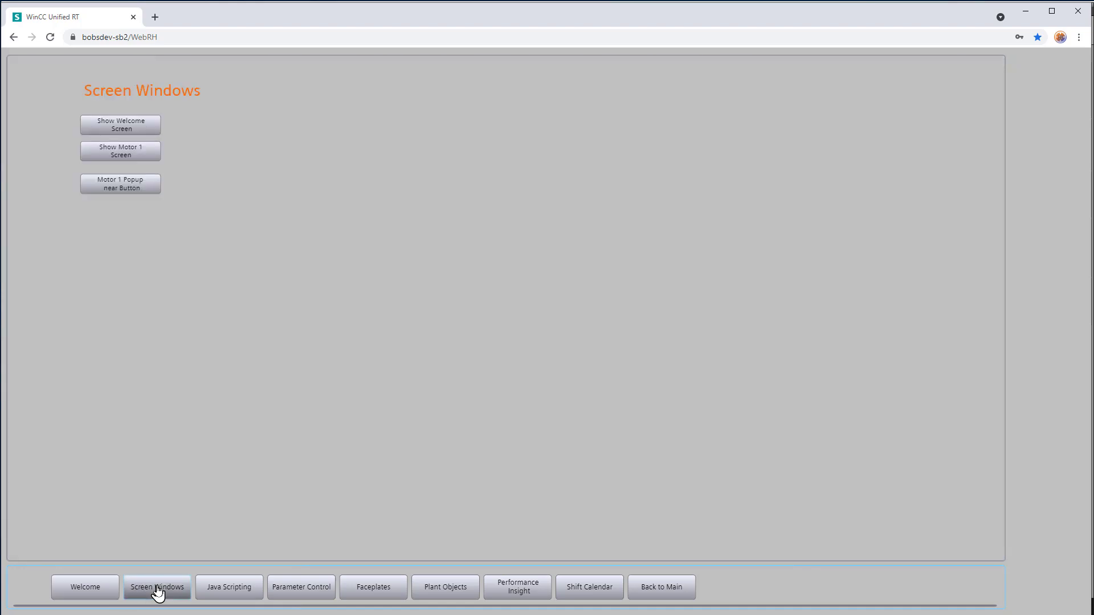
click(110, 591)
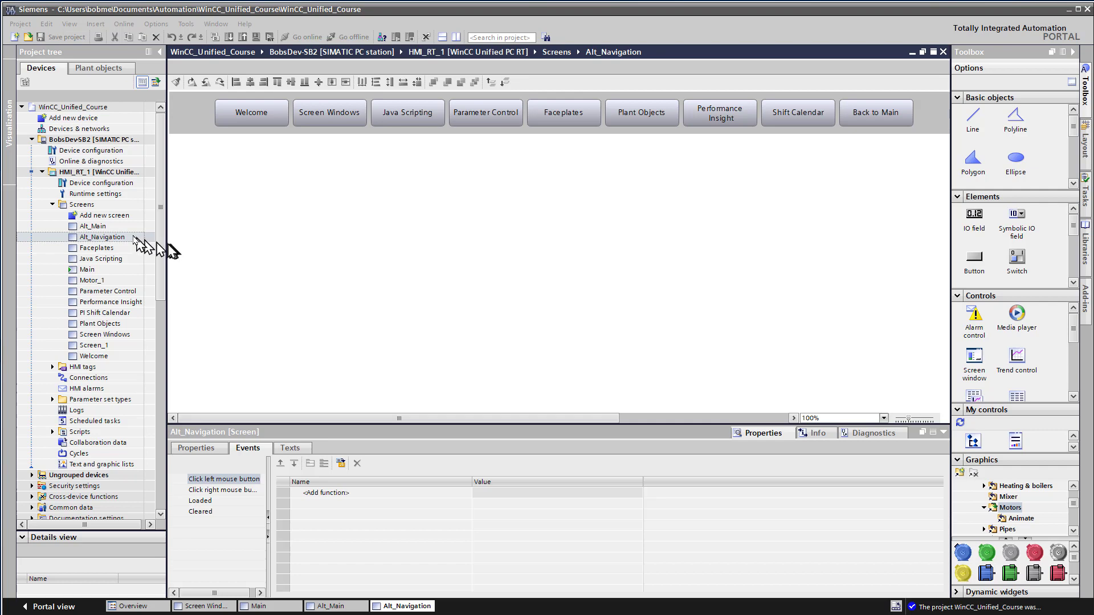
Step: In TIA Portal, add the ChangeScreen system function to the left-click event of the Alt Main button on the Main screen
click(104, 237)
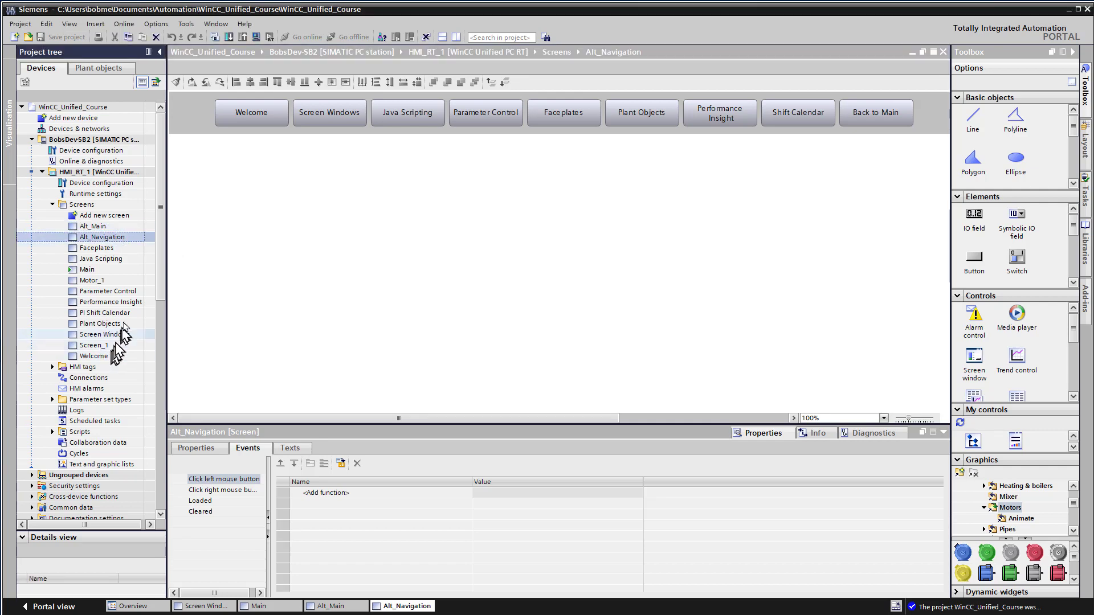
double_click(96, 271)
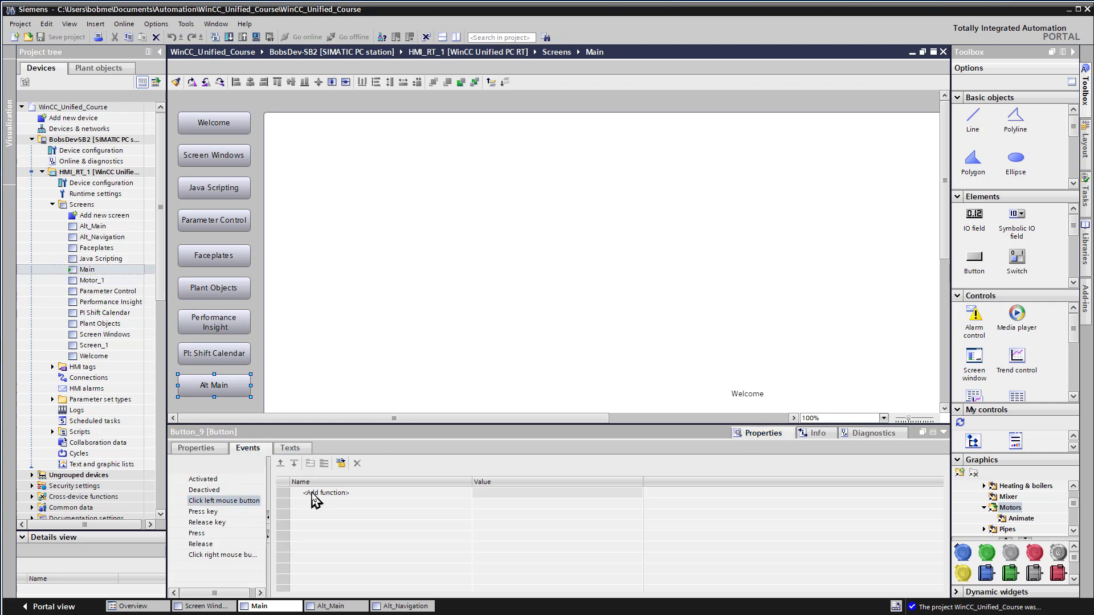
click(315, 494)
click(467, 494)
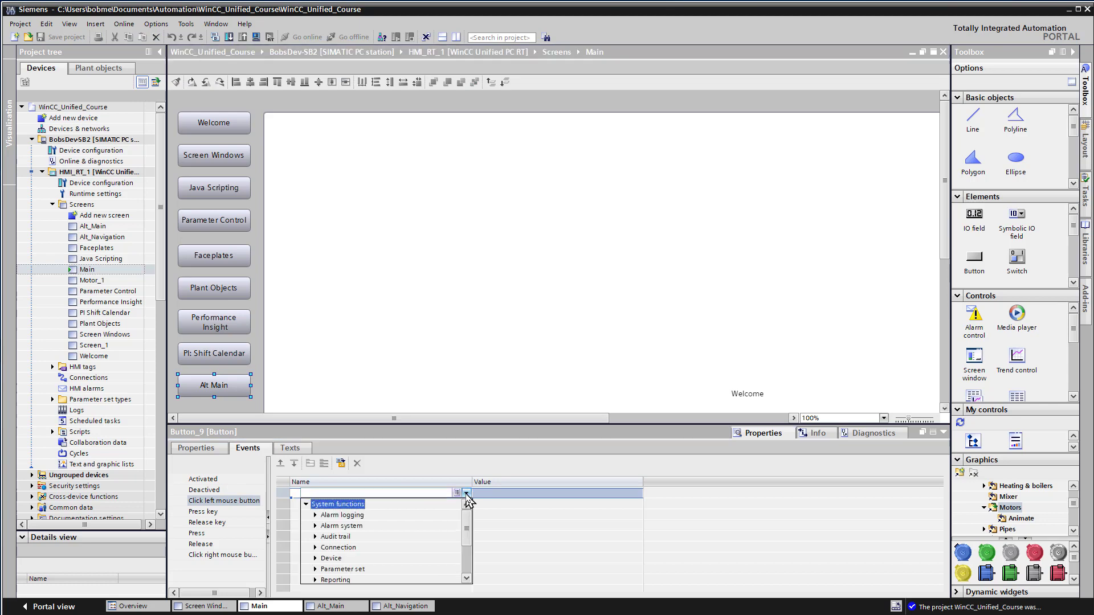
drag(468, 526, 467, 547)
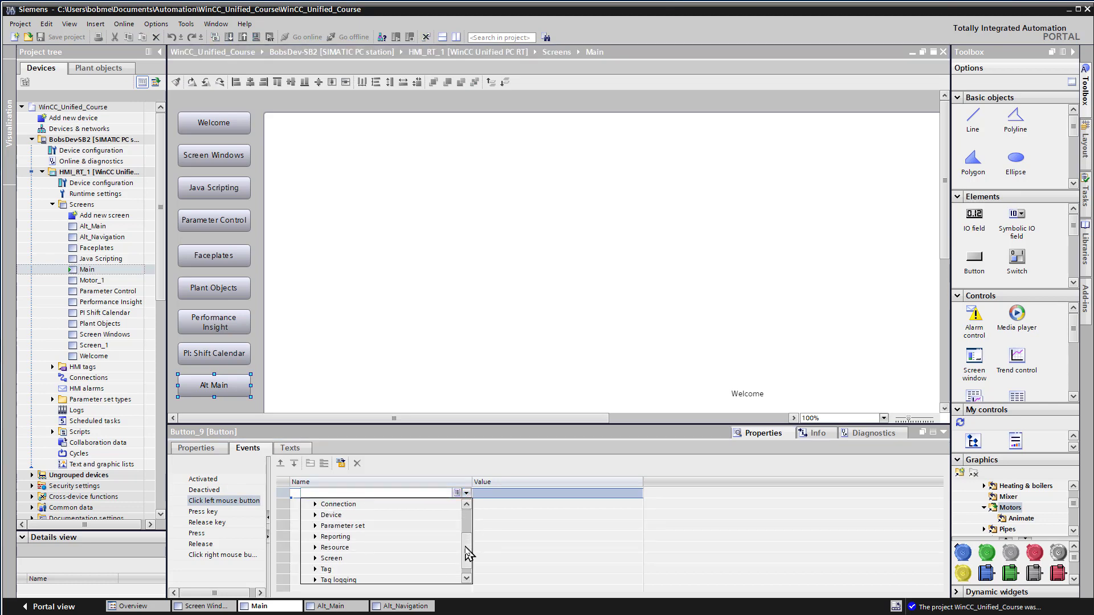
click(315, 559)
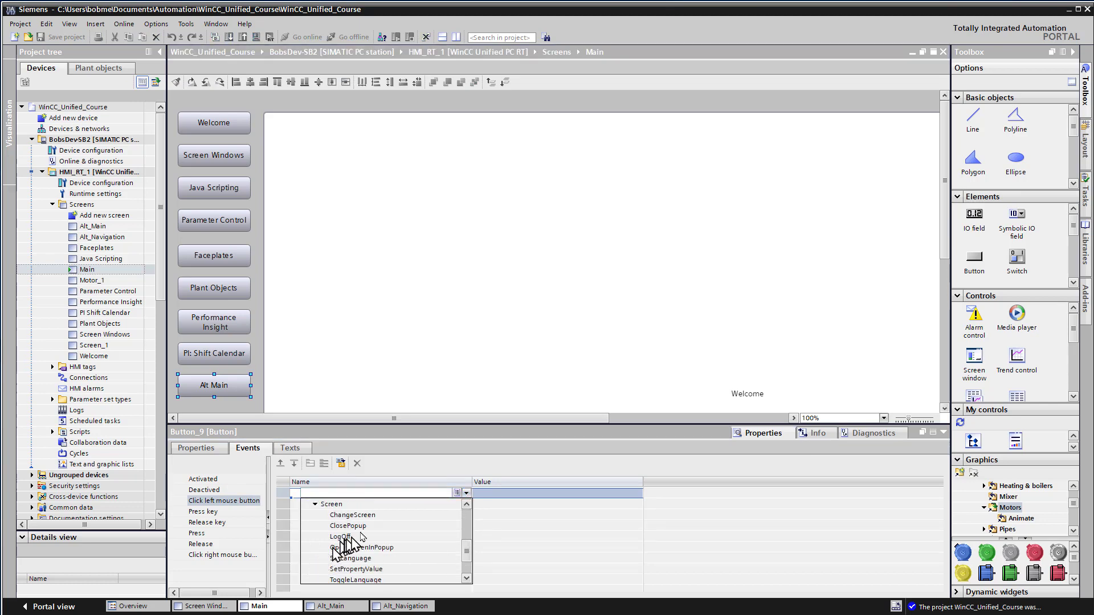
click(352, 515)
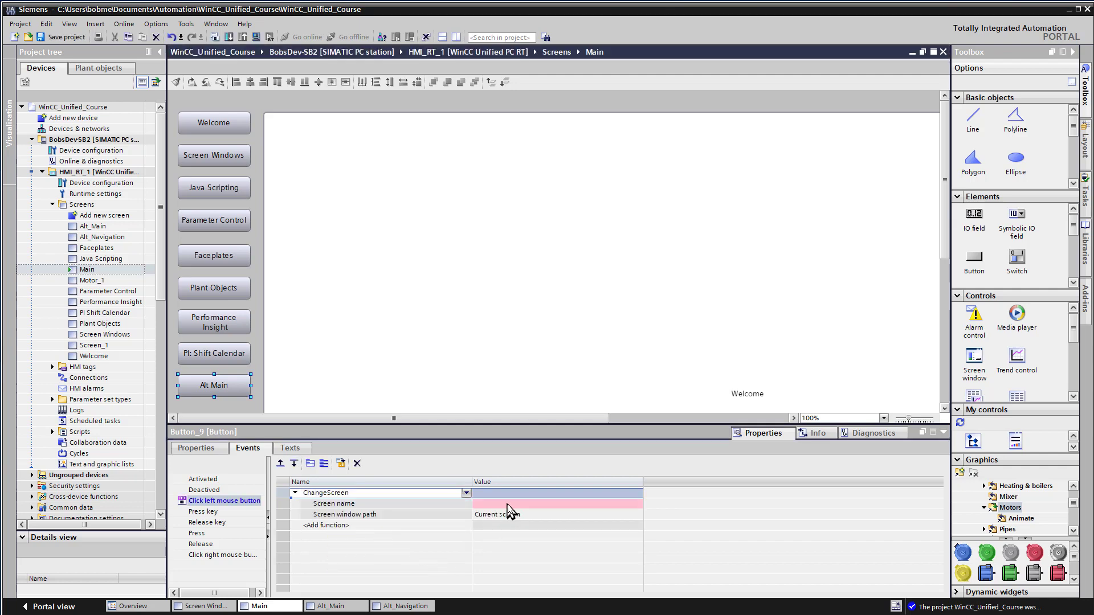
Step: Set the Alt Main button's ChangeScreen function to load screen Alt_Main with Base screen as the screen window path
click(519, 517)
click(623, 515)
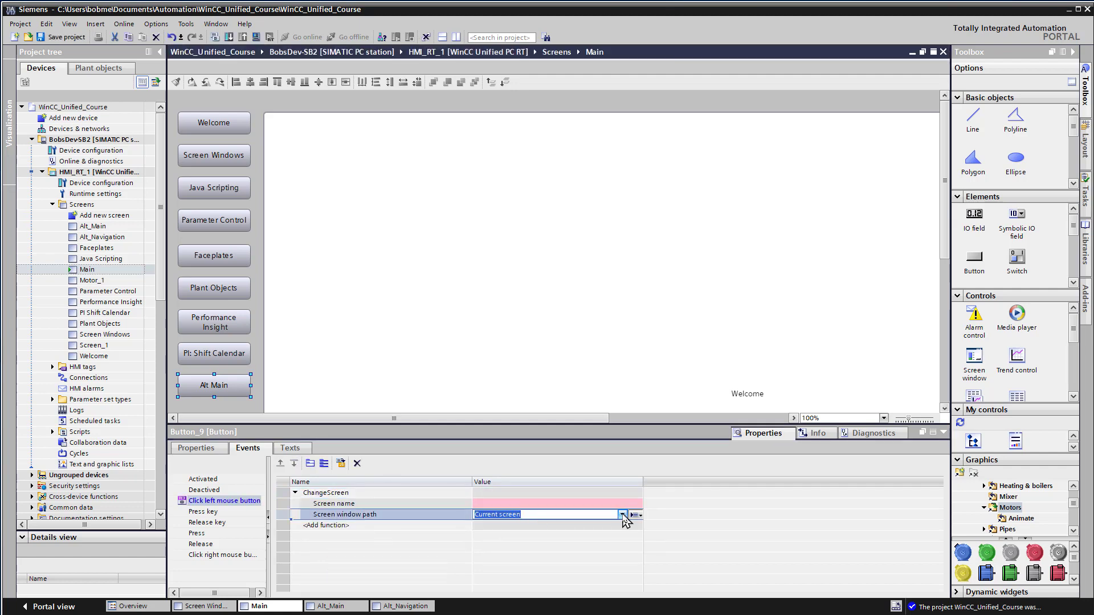
click(505, 525)
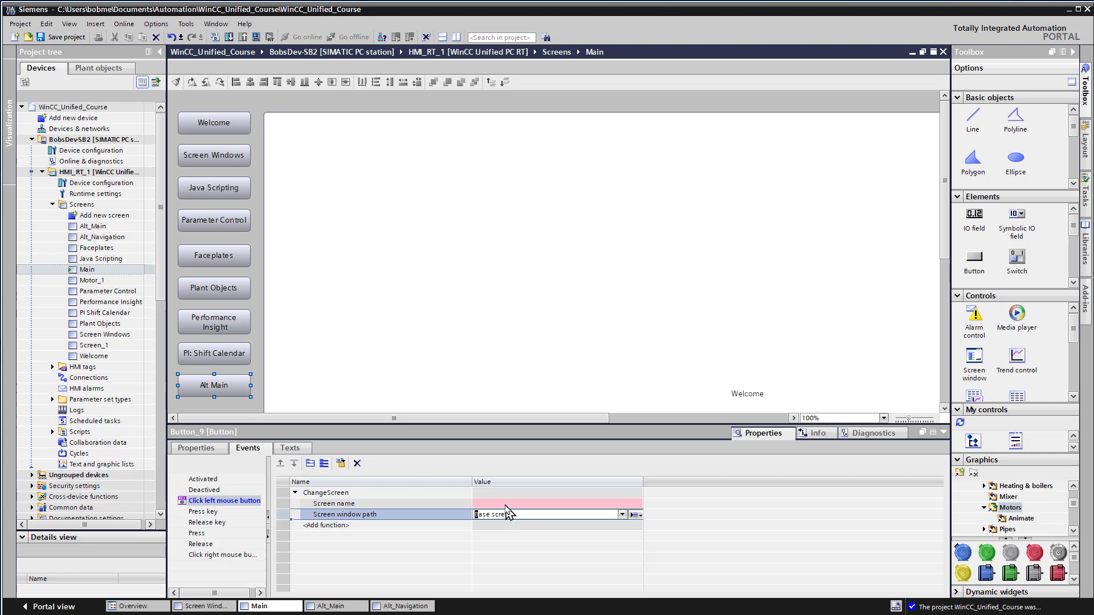
click(506, 505)
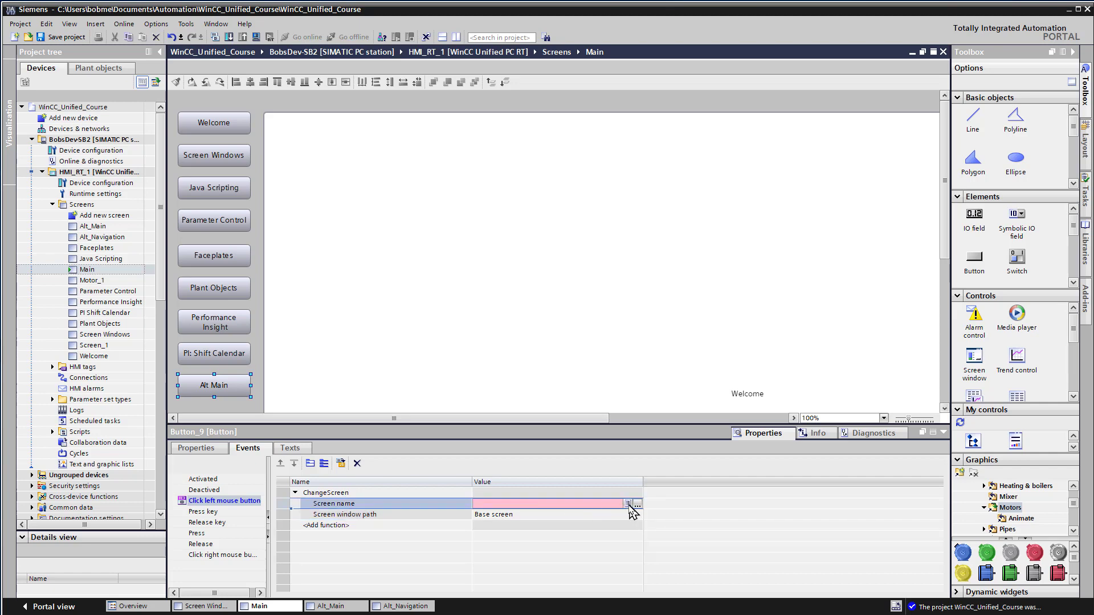
click(627, 505)
click(501, 519)
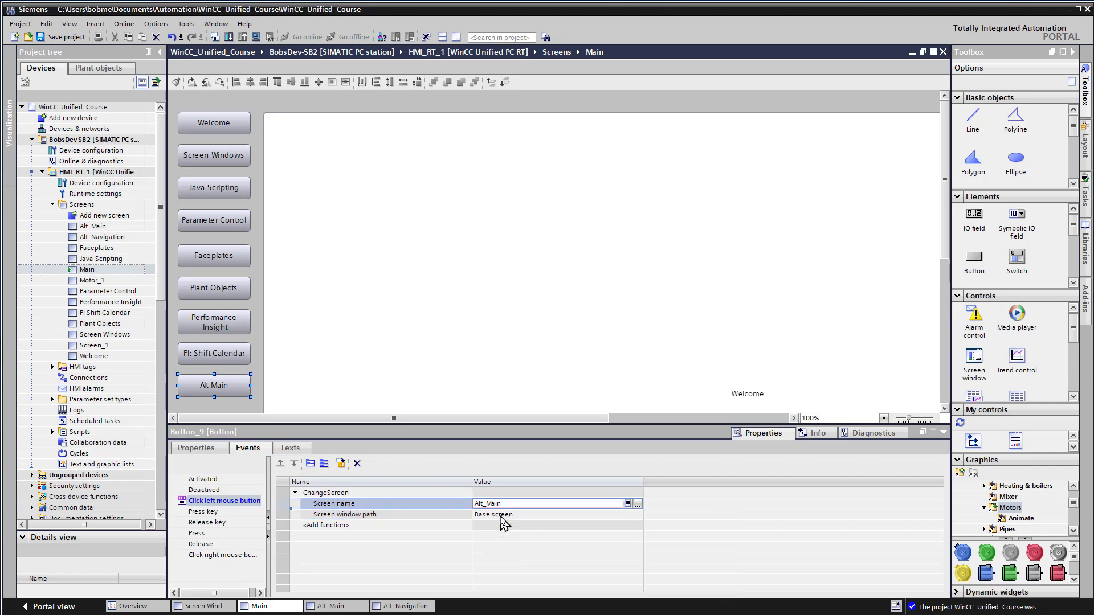
click(501, 516)
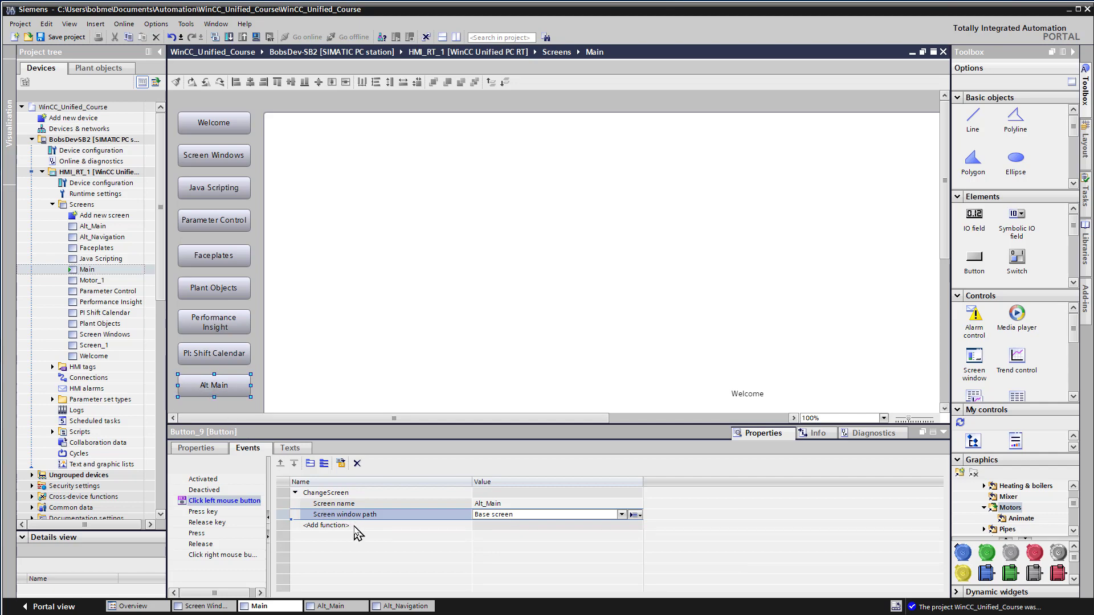
Step: Add the ChangeScreen system function to the left-click event of the Back to Main button on the Alt_Navigation screen
click(405, 605)
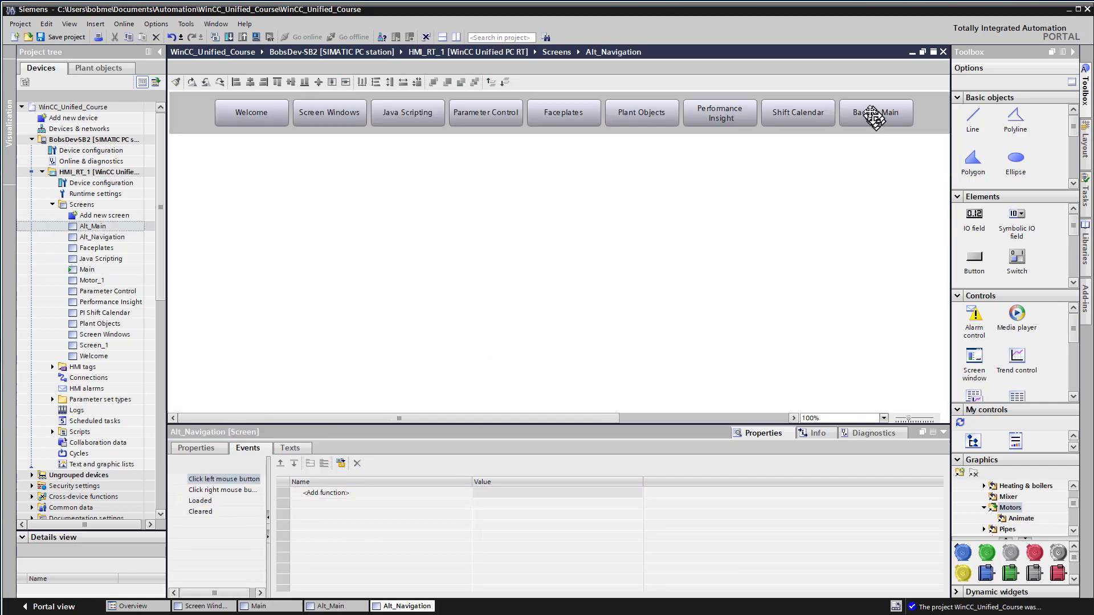
click(869, 112)
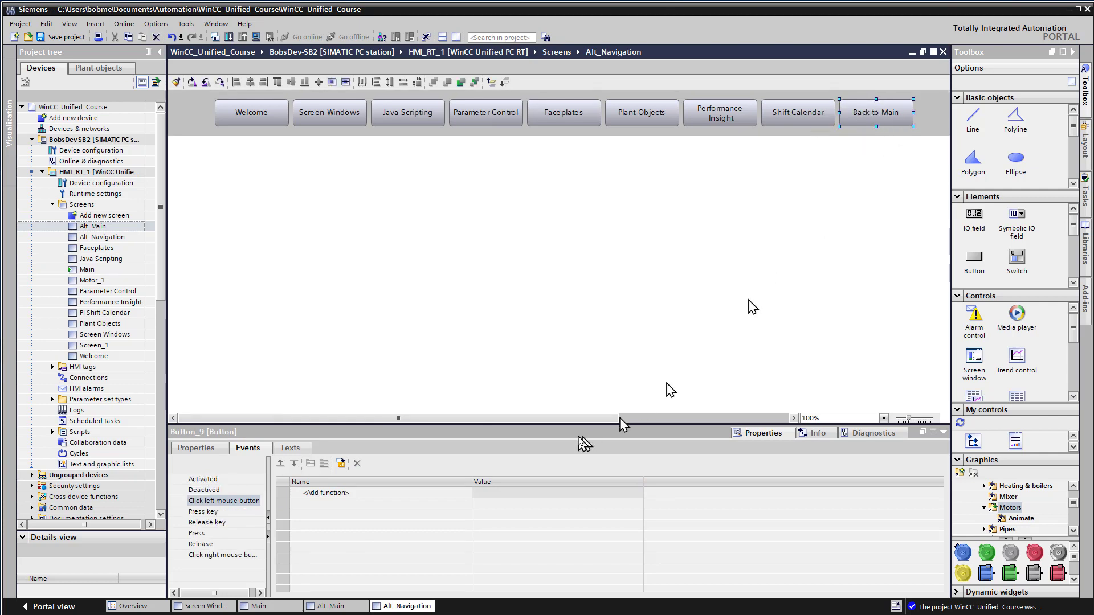
click(335, 494)
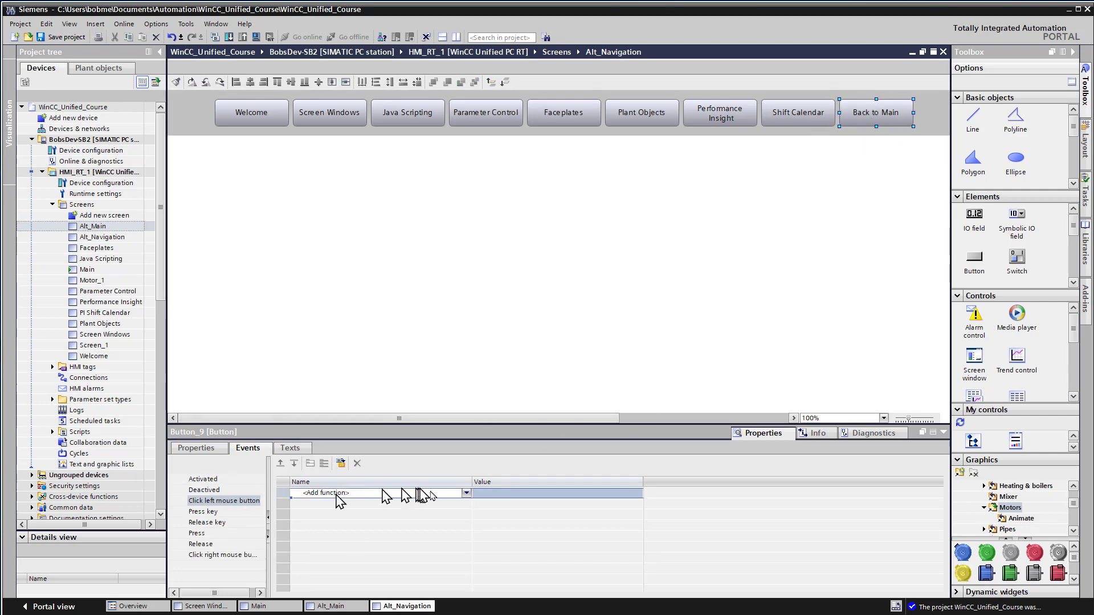
click(466, 493)
scroll(467, 547, down, 3)
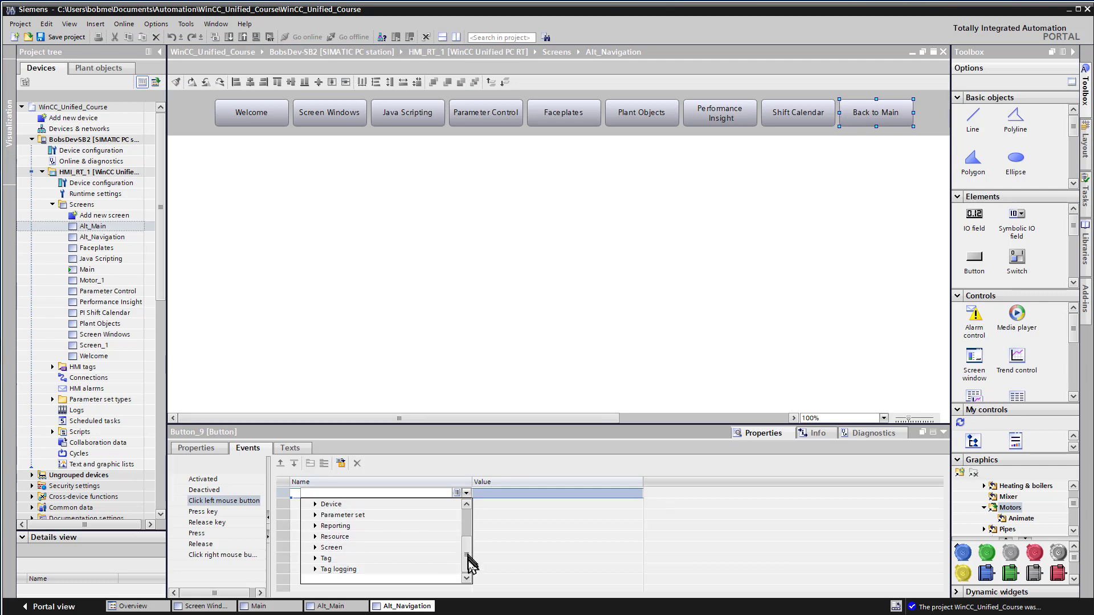
click(315, 547)
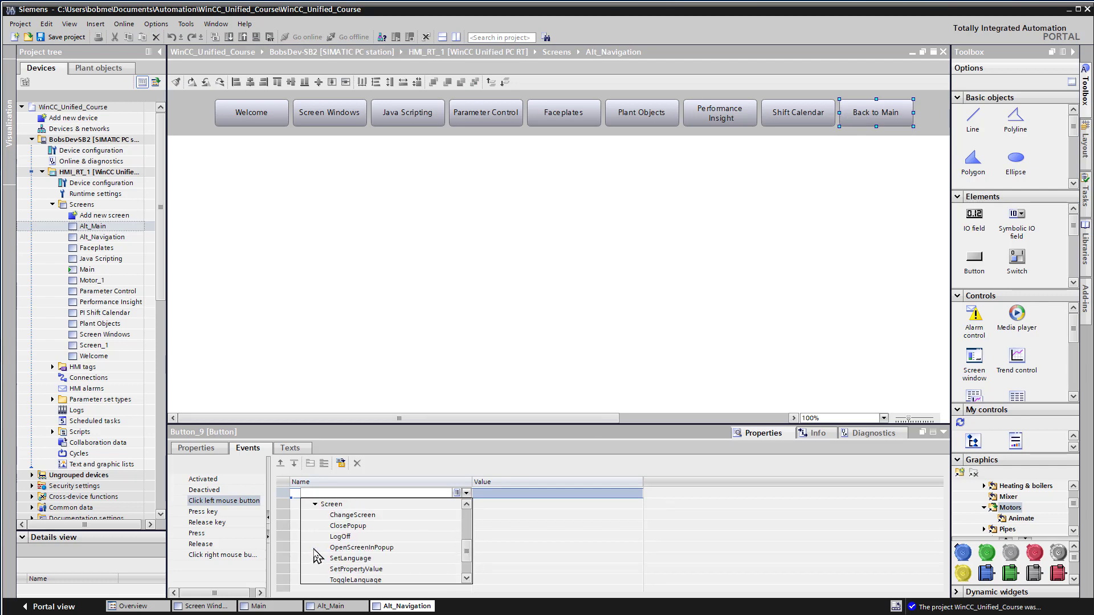
click(349, 515)
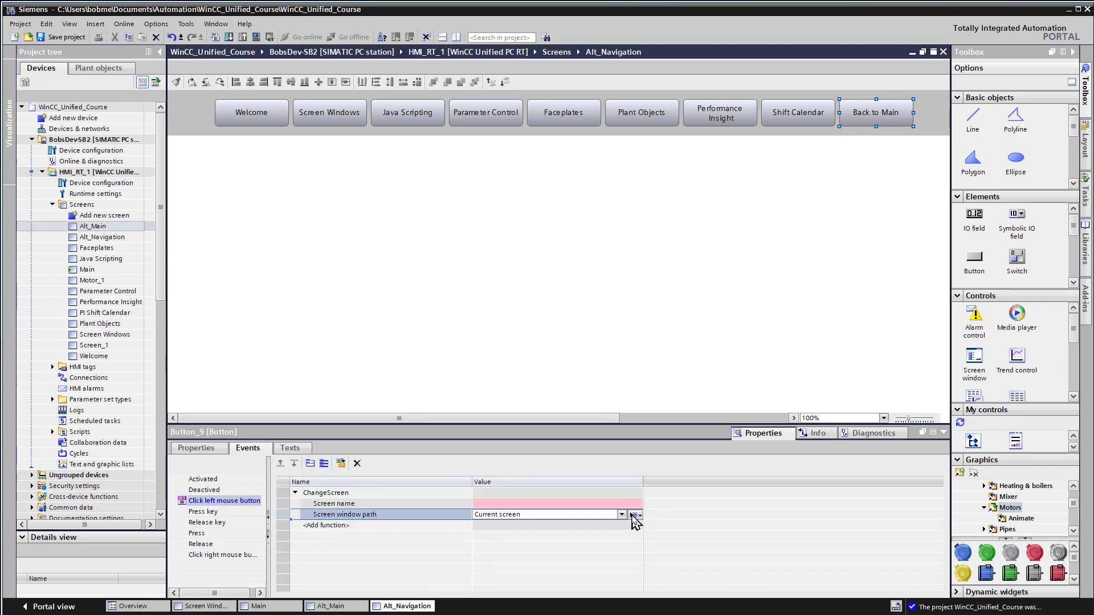
Step: Set the Back to Main button's ChangeScreen function to load screen Main with Base screen as the screen window path
click(623, 514)
click(530, 525)
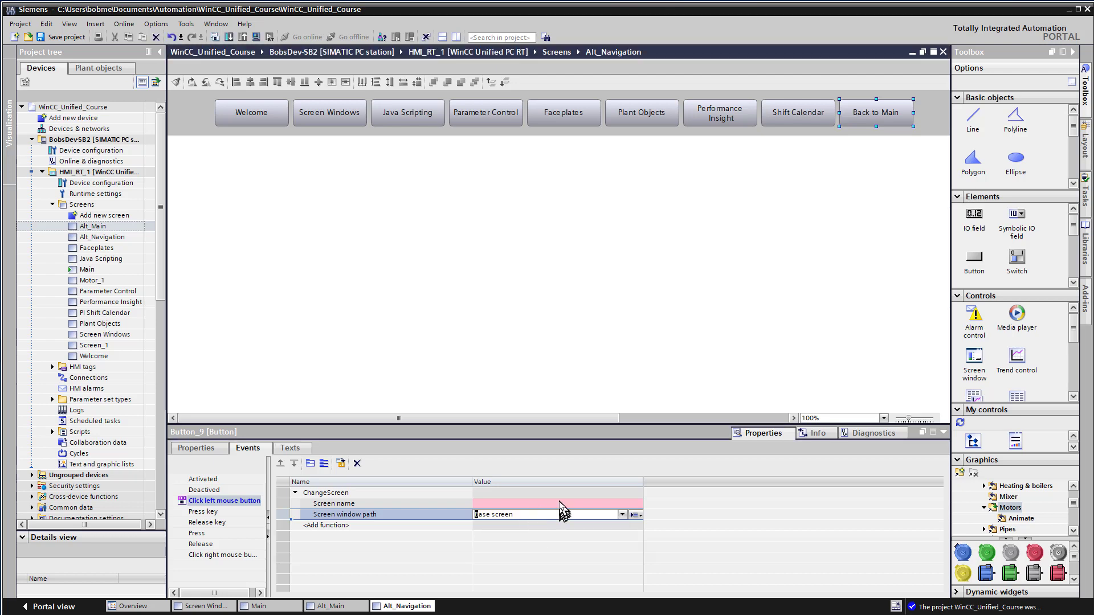
click(561, 504)
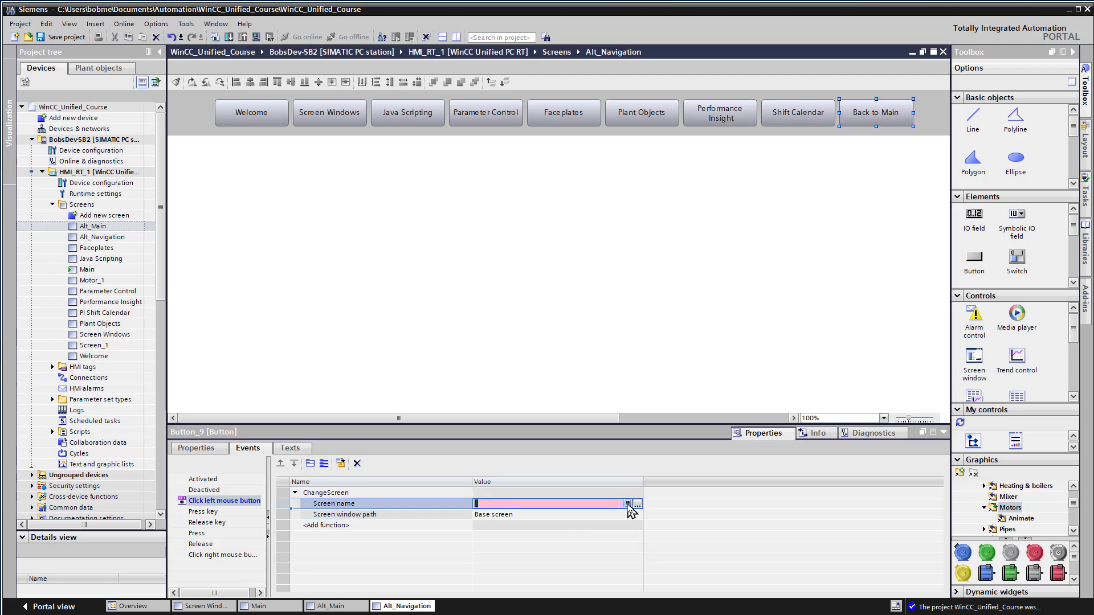
click(627, 504)
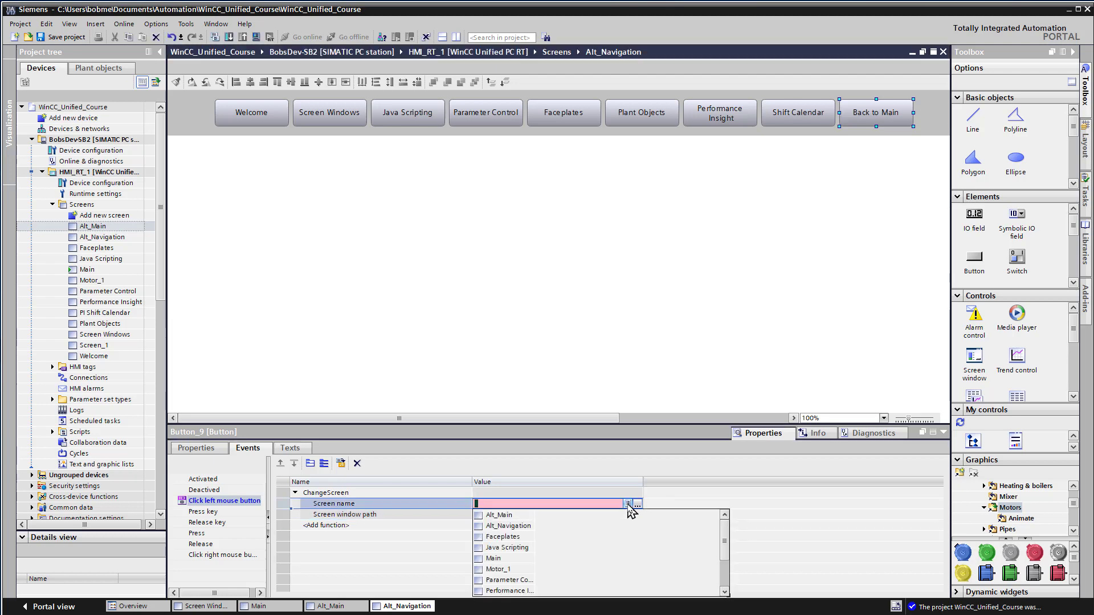
click(502, 566)
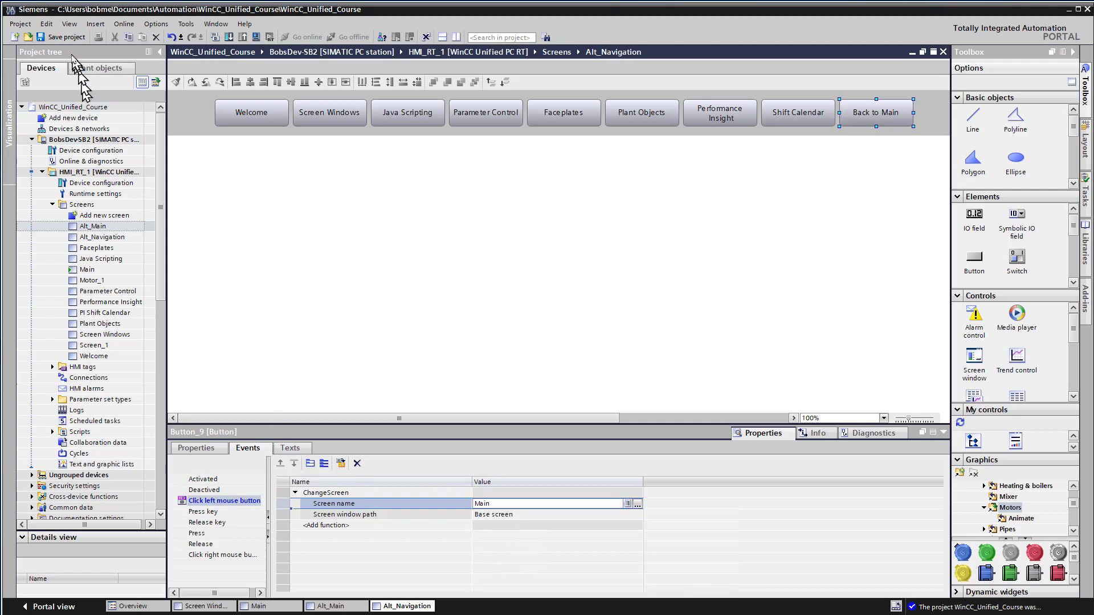
Step: Save the project and download HMI_RT_1 to the device
click(63, 40)
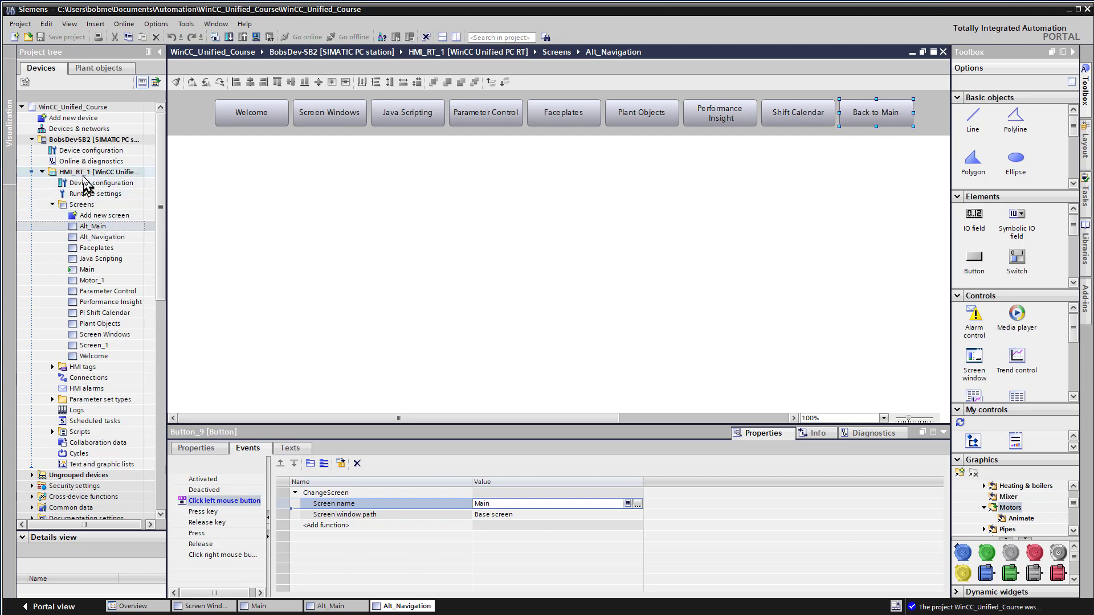
right_click(84, 173)
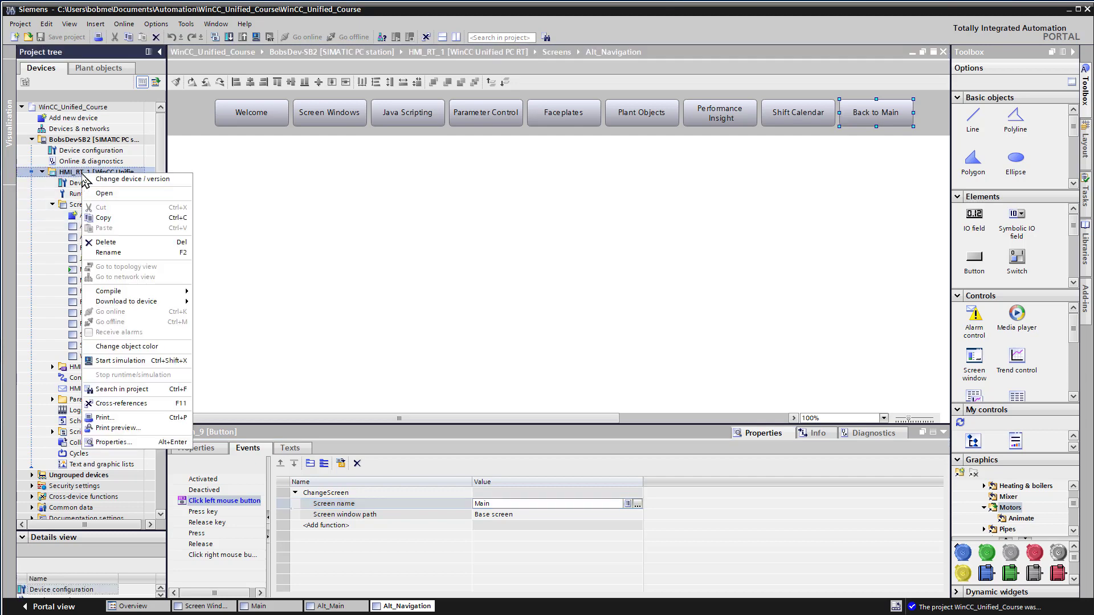
mouse_move(146, 302)
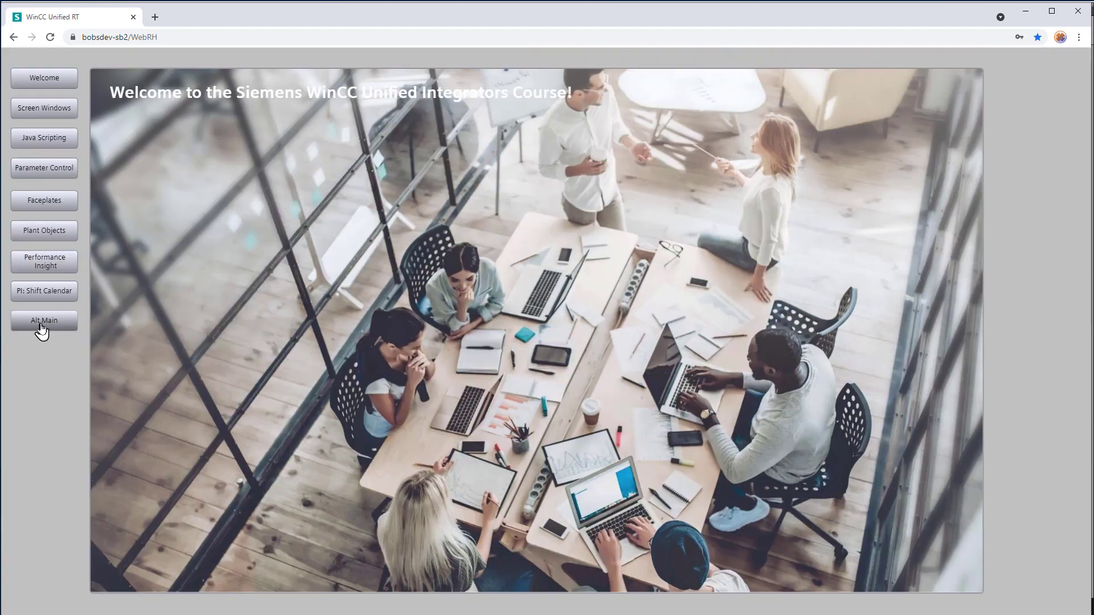
Step: In the WinCC Unified runtime in the browser, test switching with Alt Main and Back to Main, and try Alt_Main's Screen Windows button
click(41, 322)
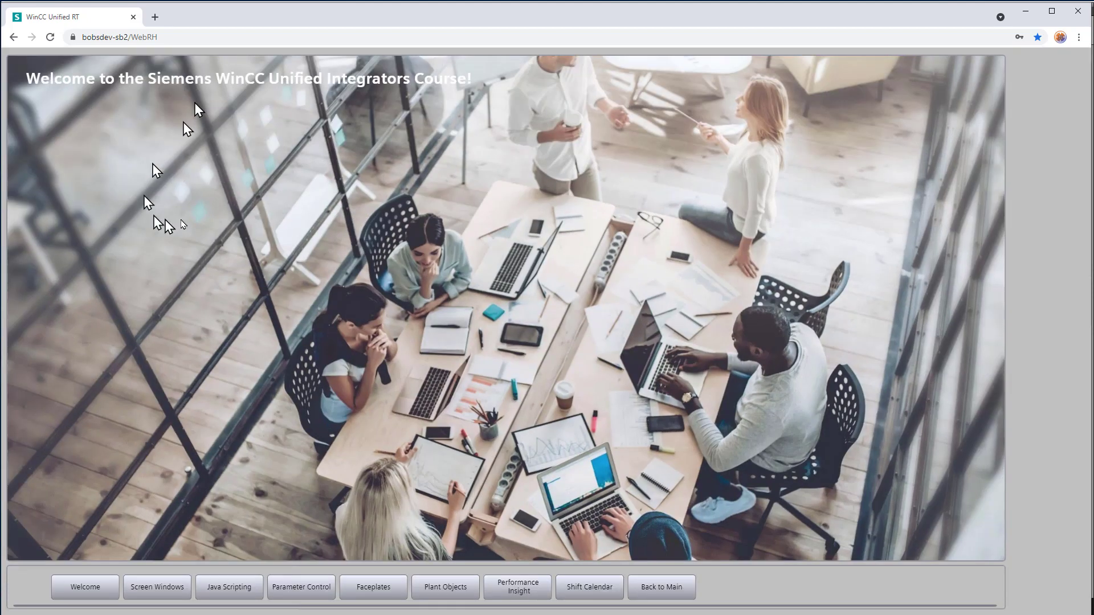
click(673, 590)
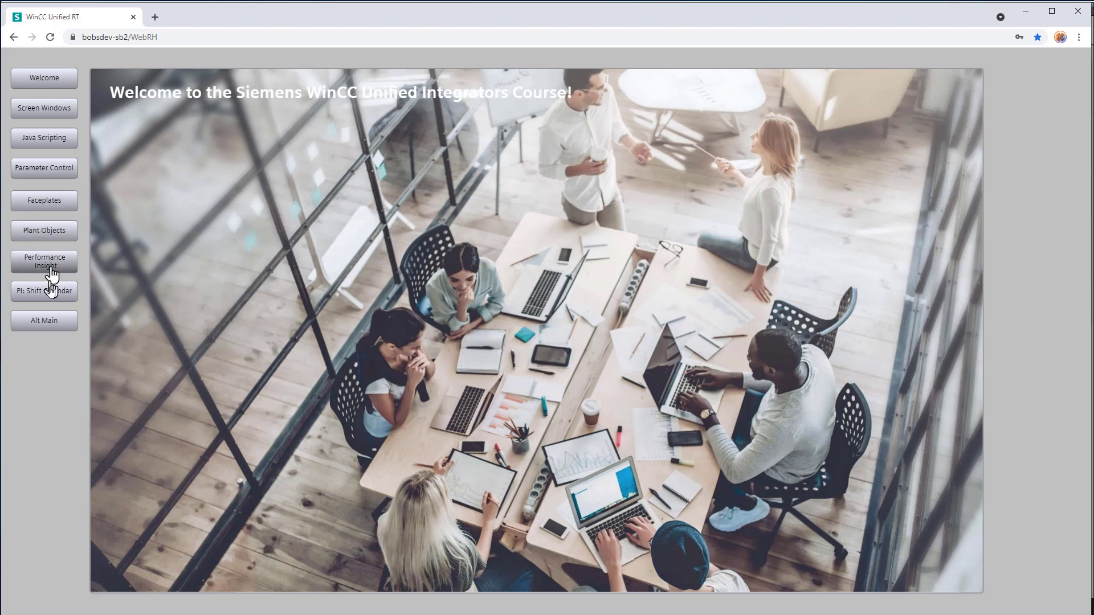
click(49, 321)
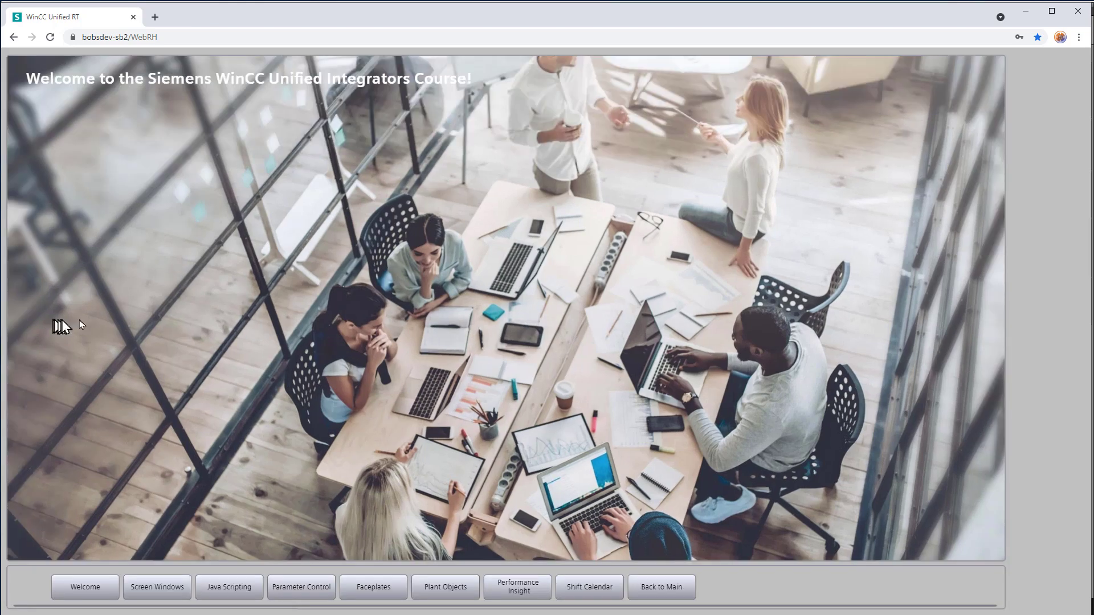
click(659, 588)
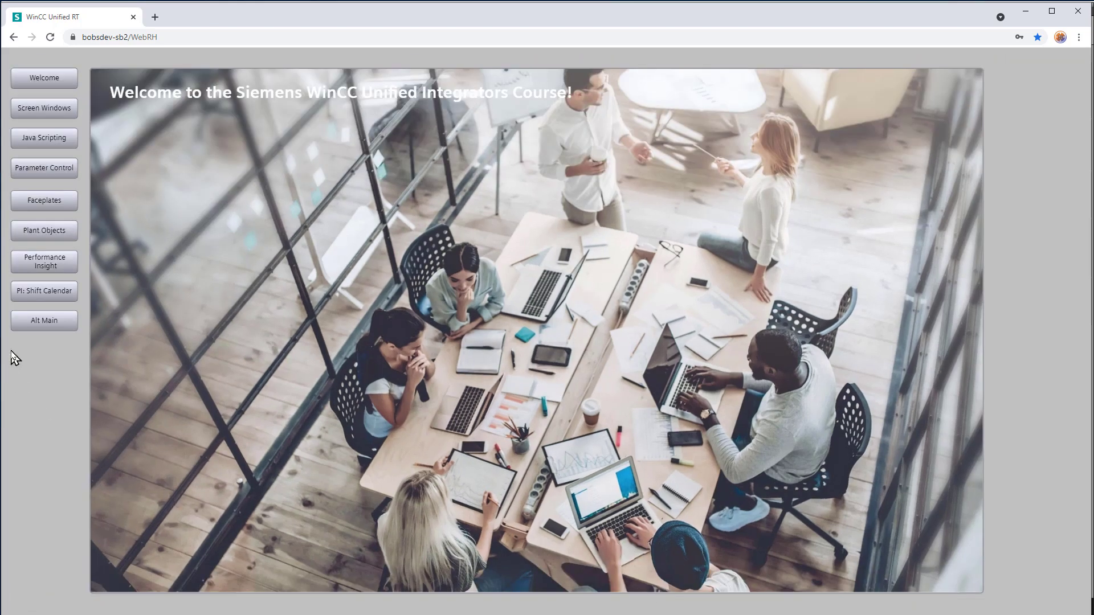
click(47, 324)
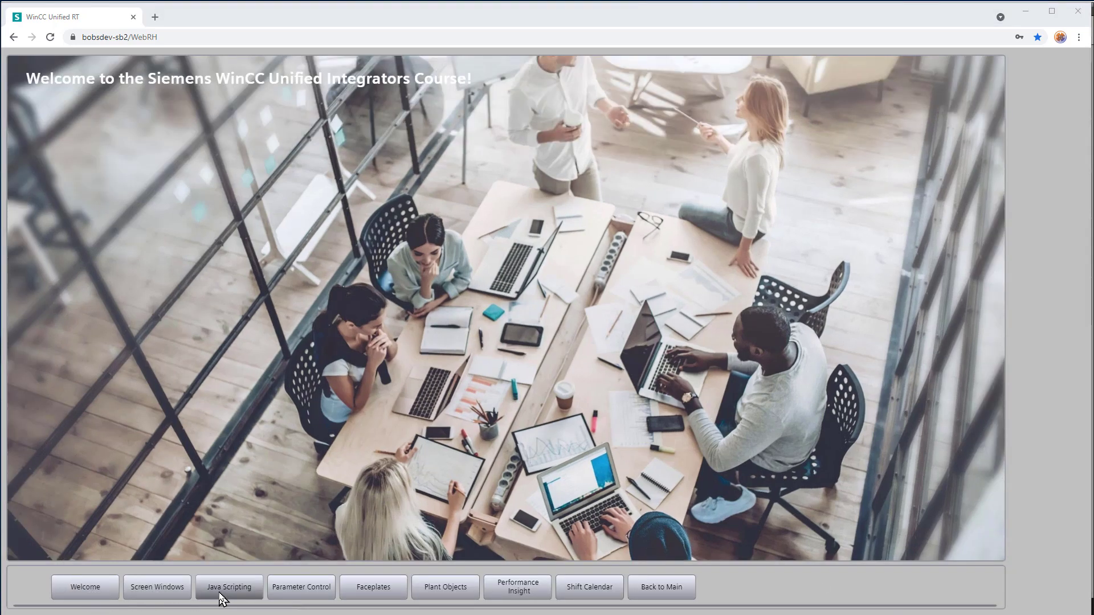
click(157, 587)
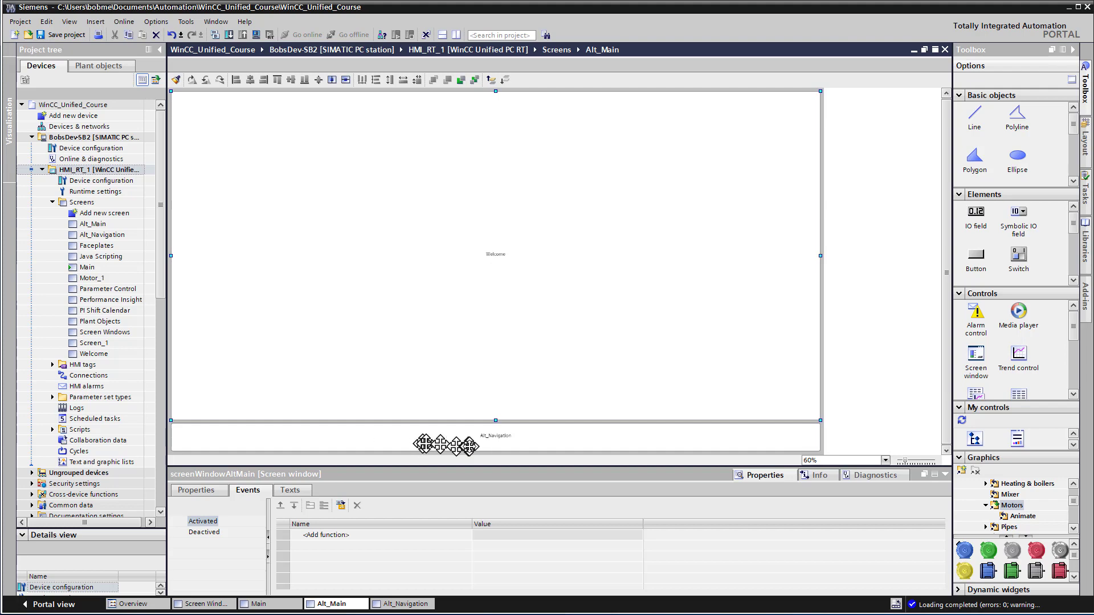
Step: Switch to TIA Portal and inspect the navigation screen window on the Alt_Main screen
click(398, 607)
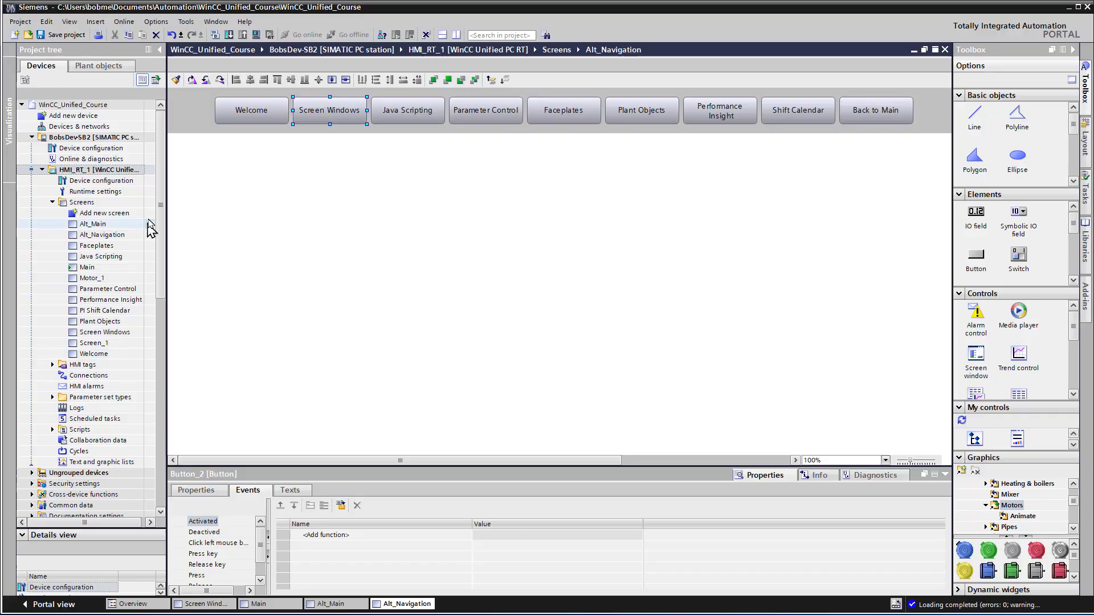
double_click(149, 224)
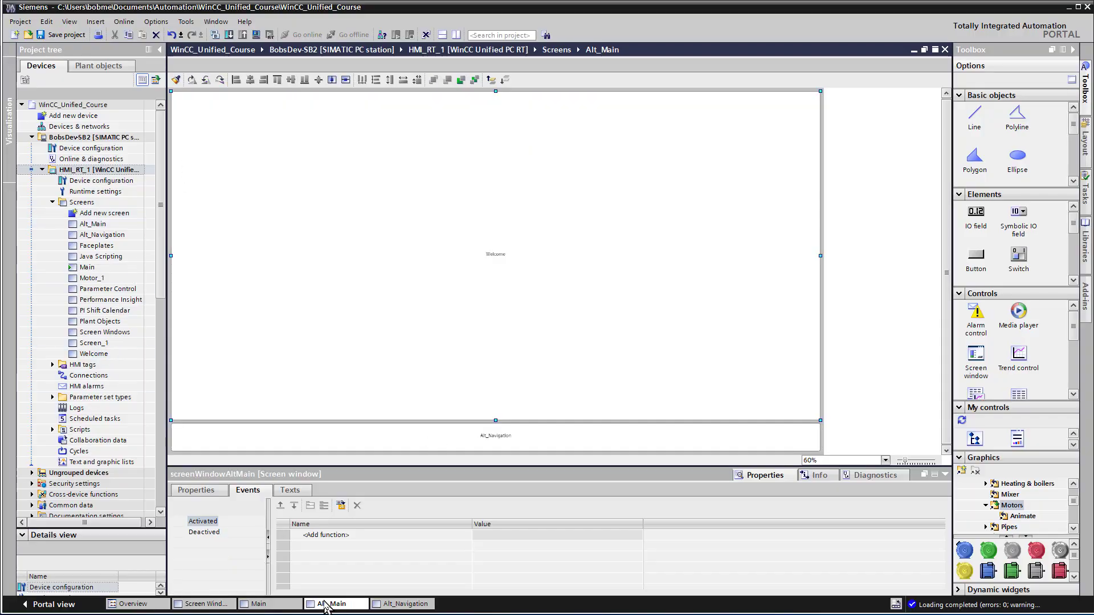
click(485, 441)
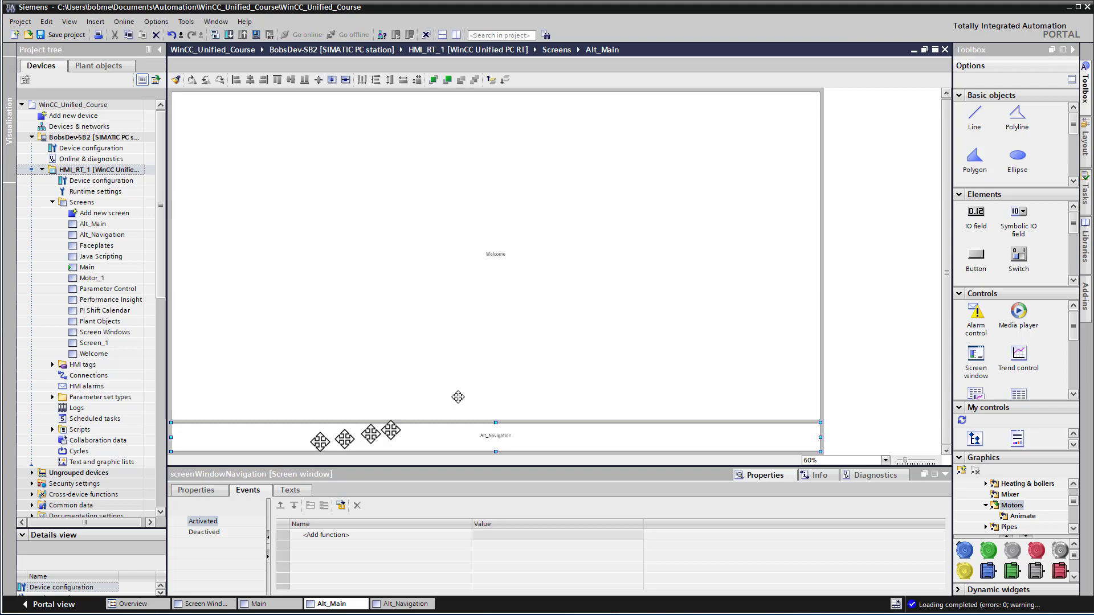
Step: Copy the object name screenWindowAltMain from the properties of the large Welcome screen window on Alt_Main
click(426, 234)
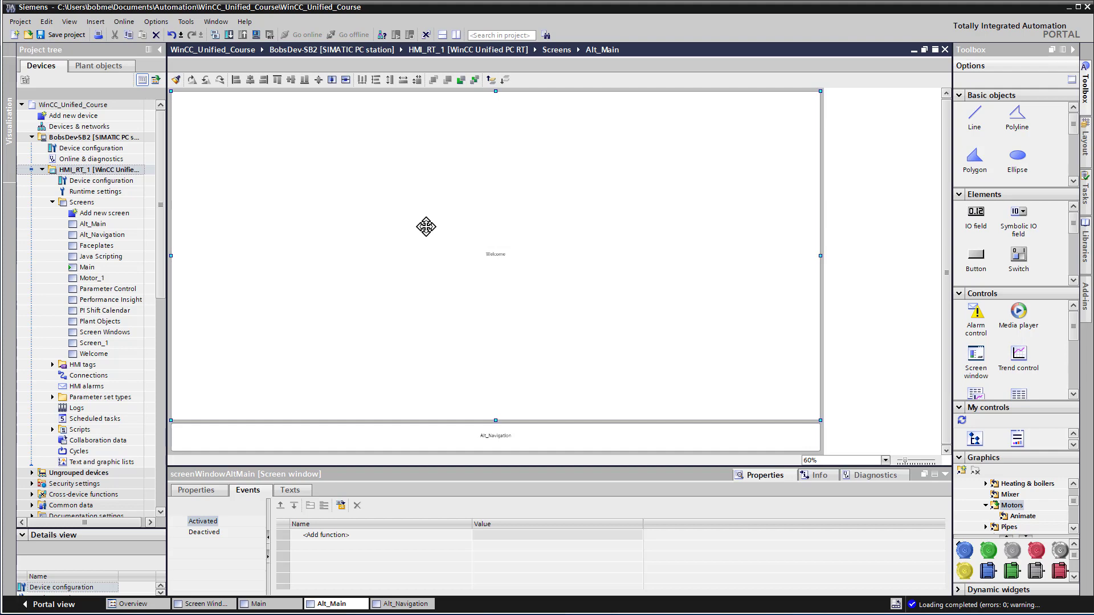
click(196, 490)
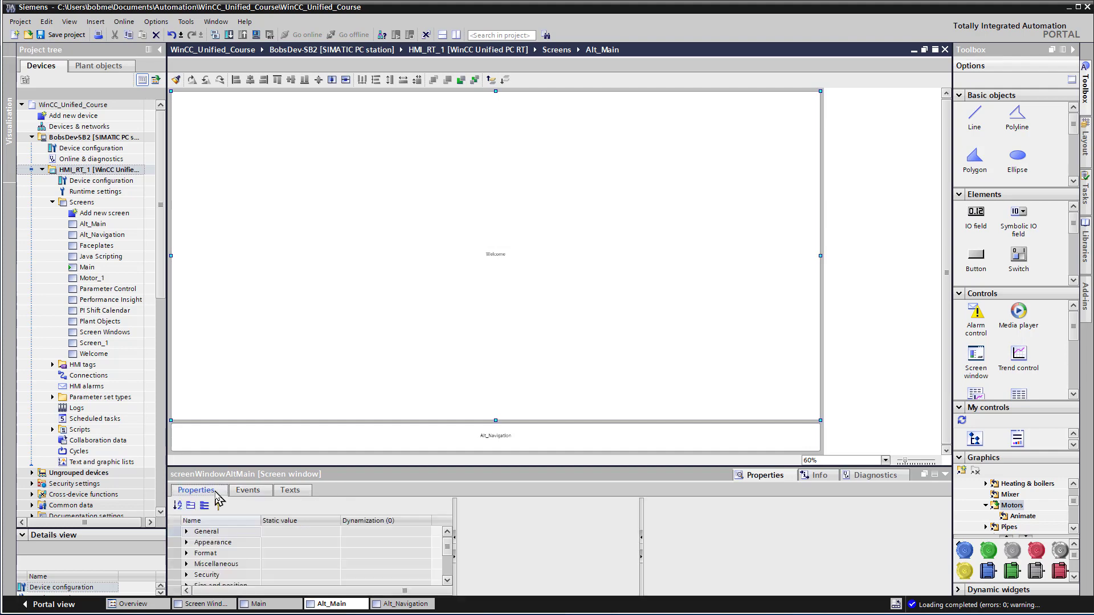
drag(227, 466, 235, 344)
drag(636, 456, 634, 508)
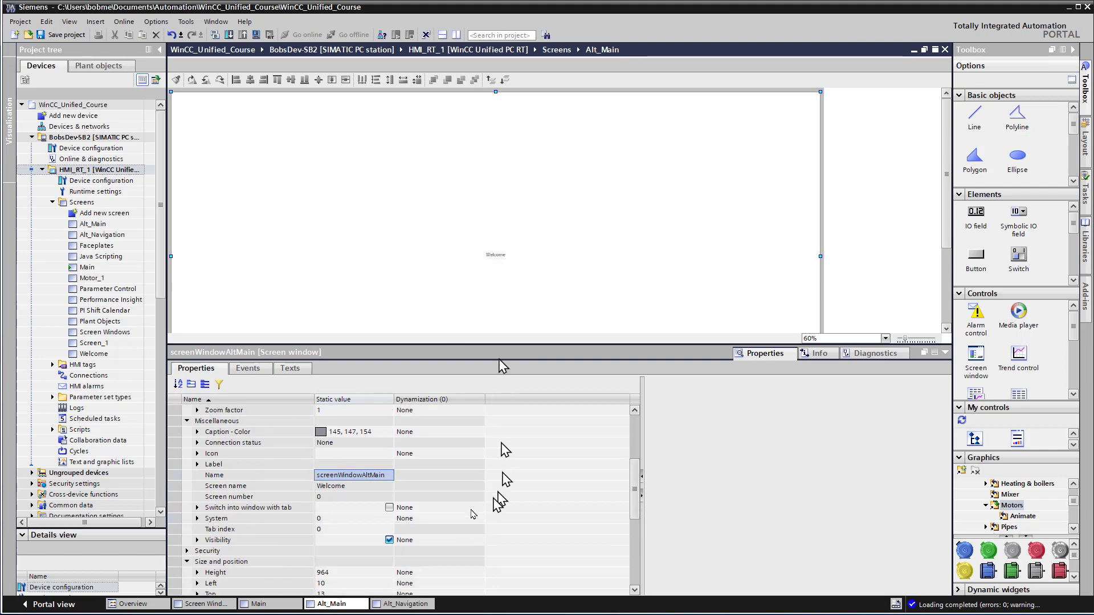
double_click(367, 476)
right_click(368, 477)
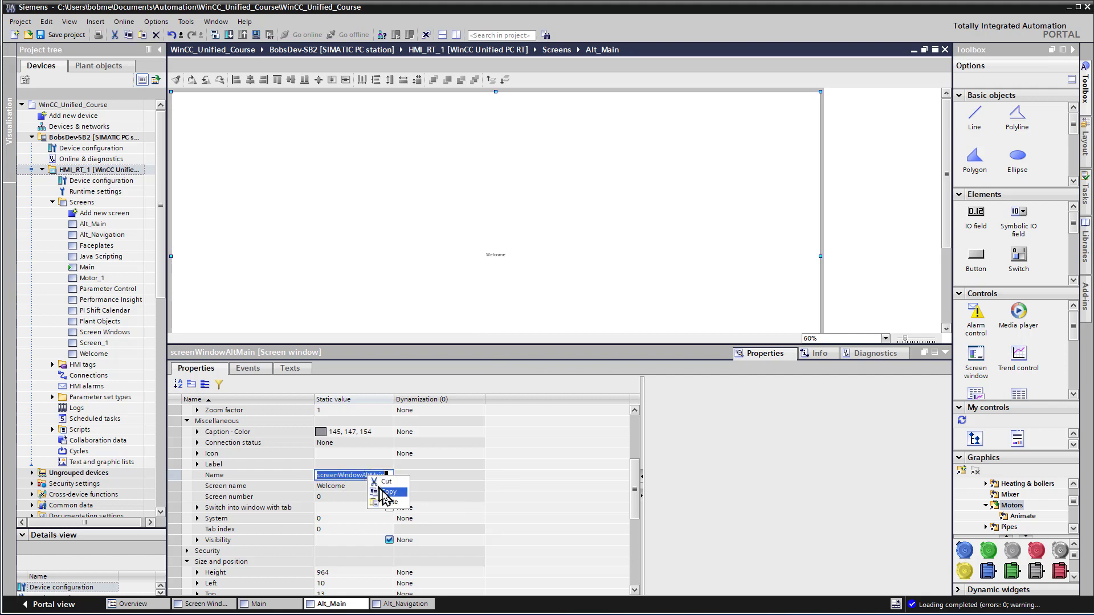
click(379, 491)
click(365, 466)
Step: Add the ChangeScreen system function to the left-click event of the Screen Windows button on the Alt_Navigation screen
click(389, 603)
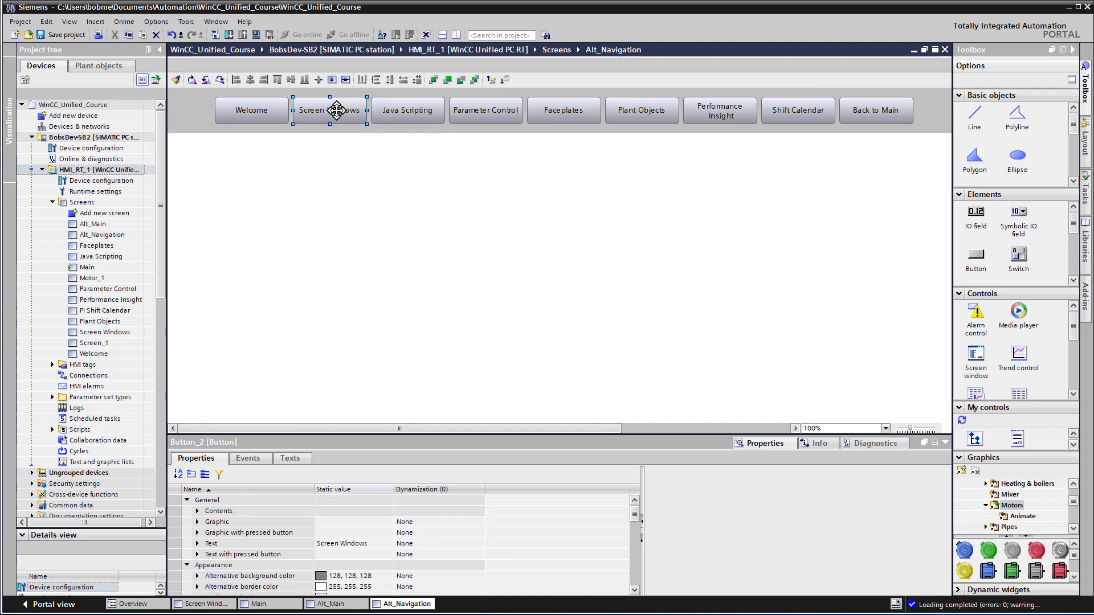
click(250, 459)
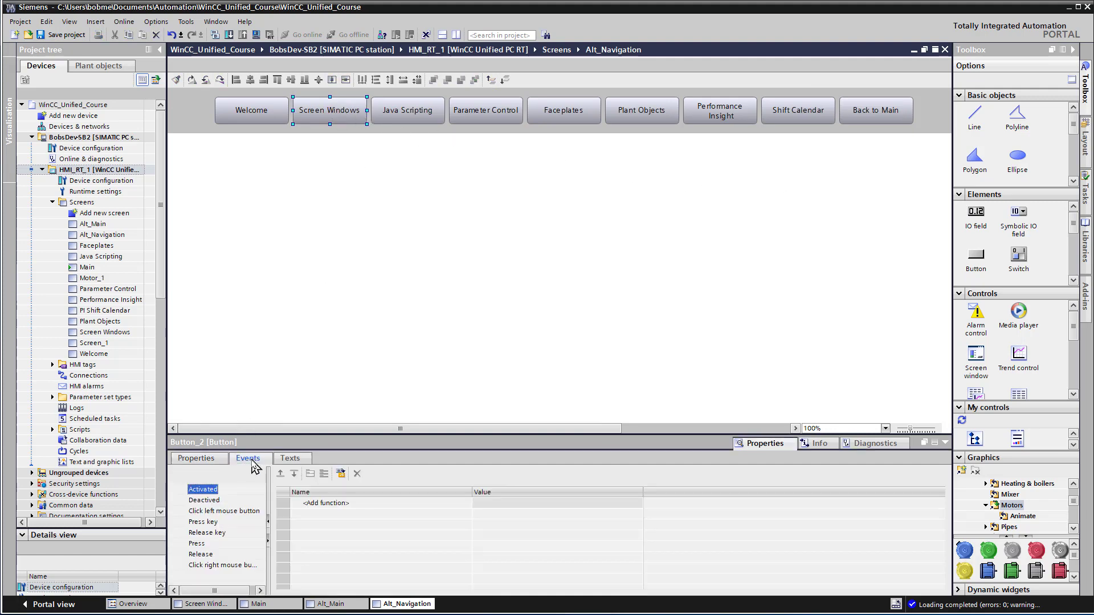
drag(322, 432, 322, 407)
click(222, 486)
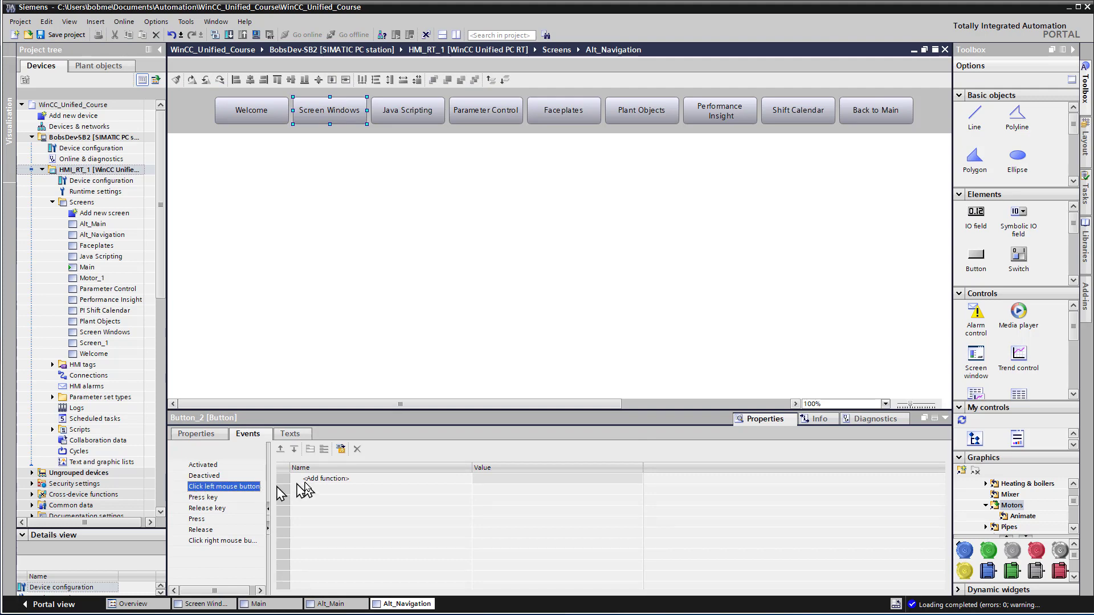
click(314, 481)
click(466, 479)
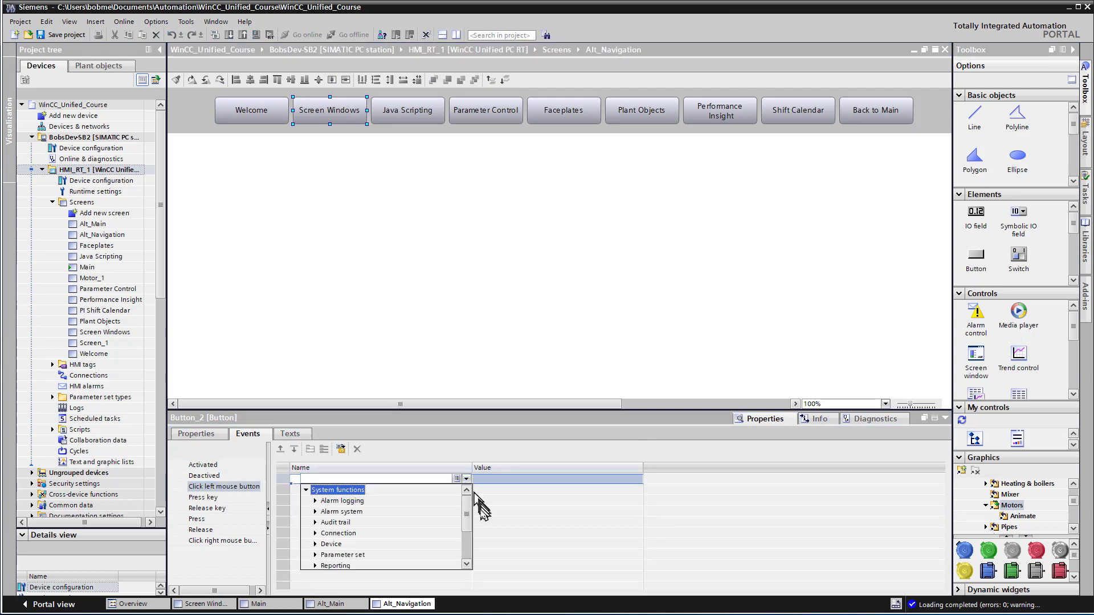
drag(467, 513, 468, 546)
click(317, 533)
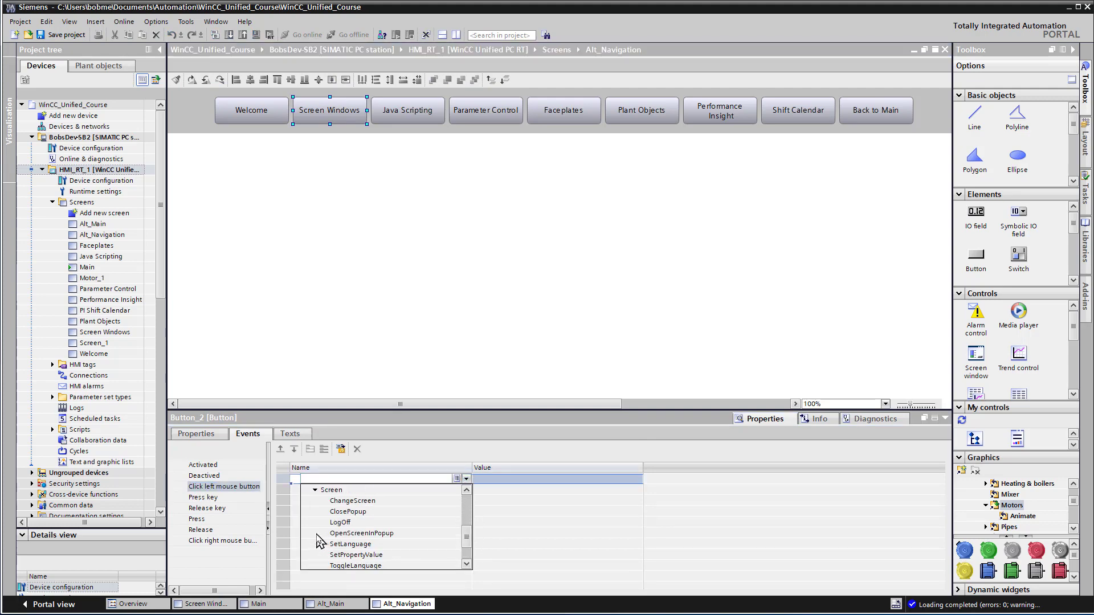
click(358, 502)
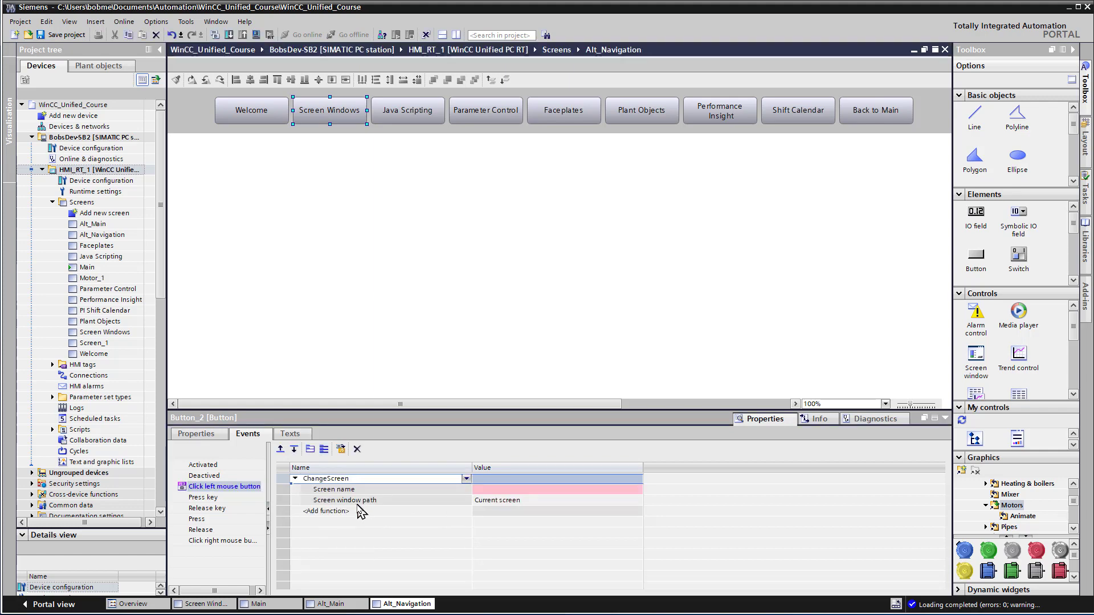
Step: Set the screen name of the Screen Windows button's ChangeScreen function to Screen Windows
click(629, 491)
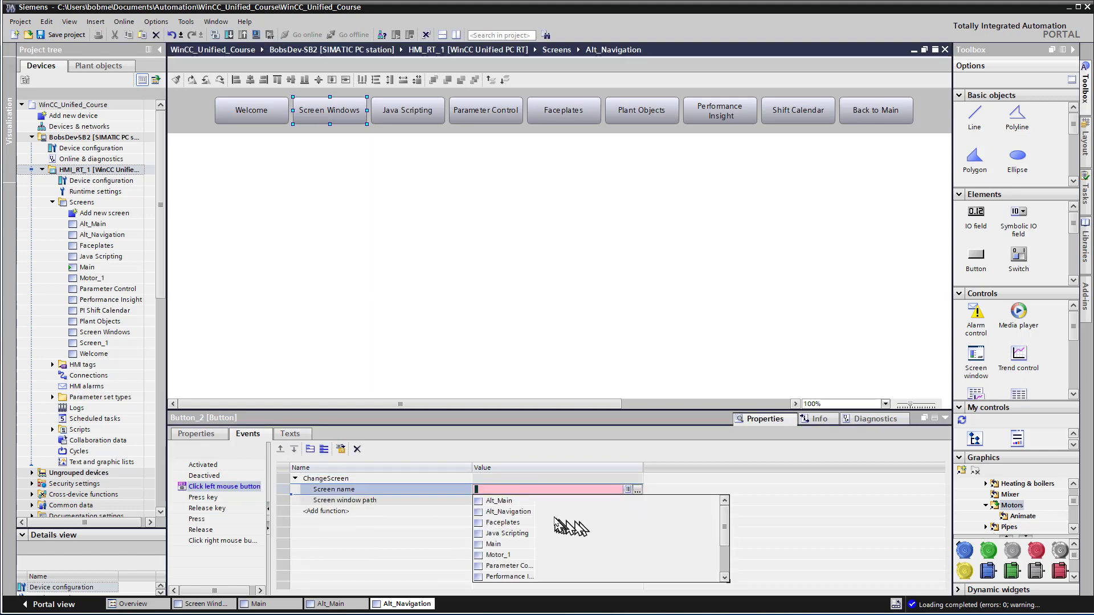
drag(724, 529, 724, 559)
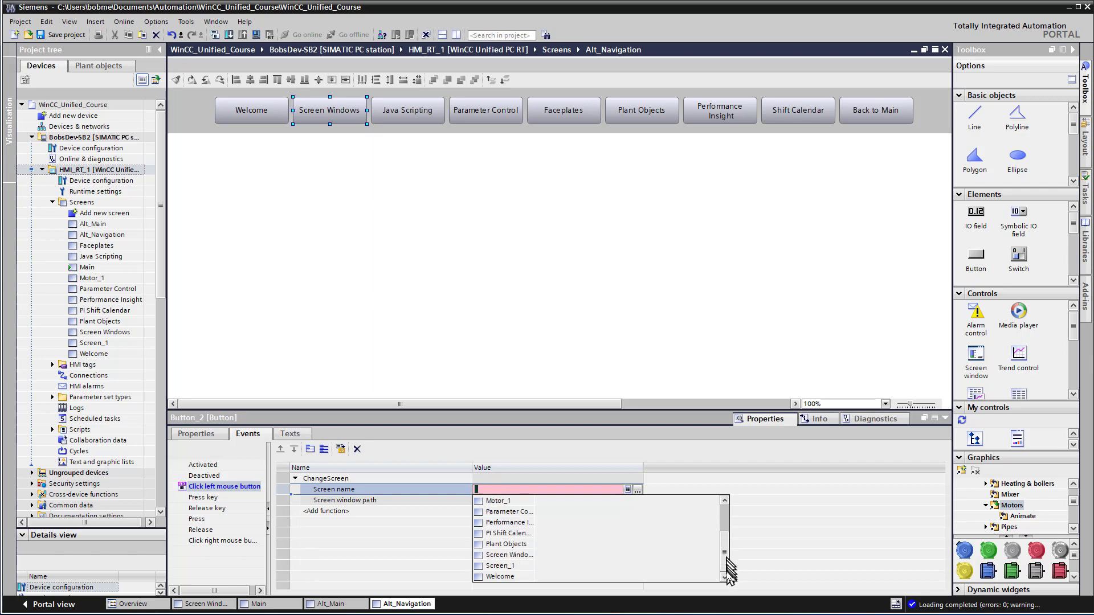
click(517, 556)
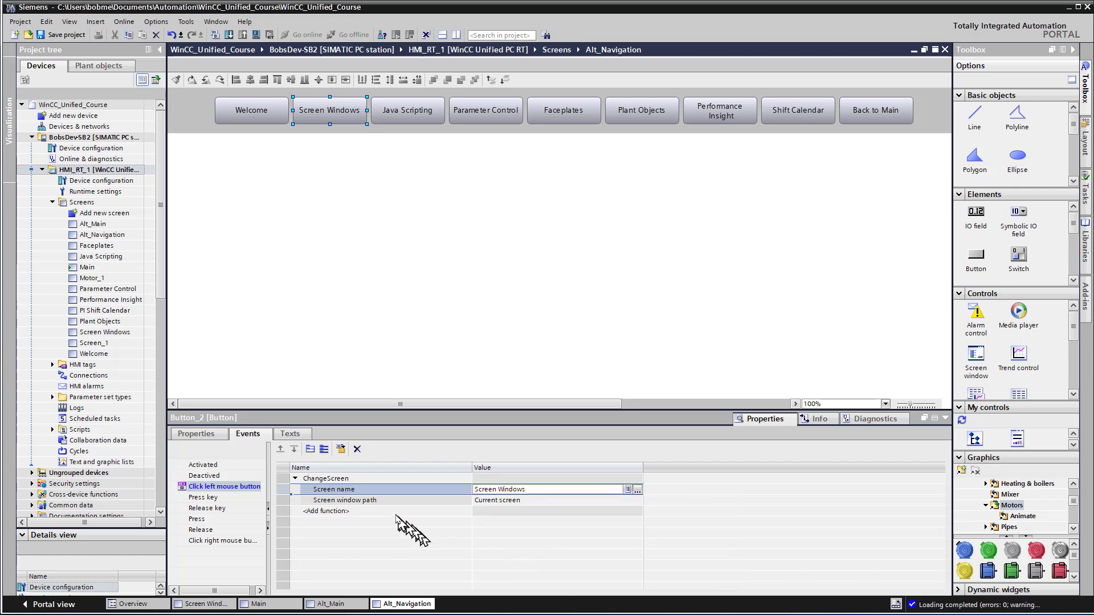
Step: Check the preset screen window path choices of the ChangeScreen function and change the path's input type to String
click(477, 503)
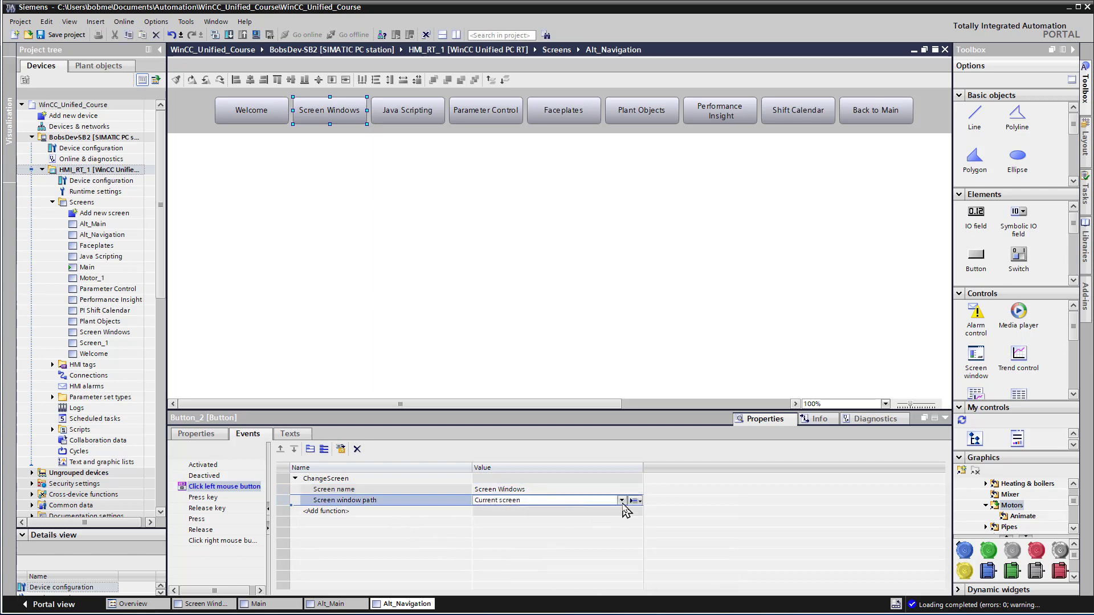
click(622, 503)
click(623, 503)
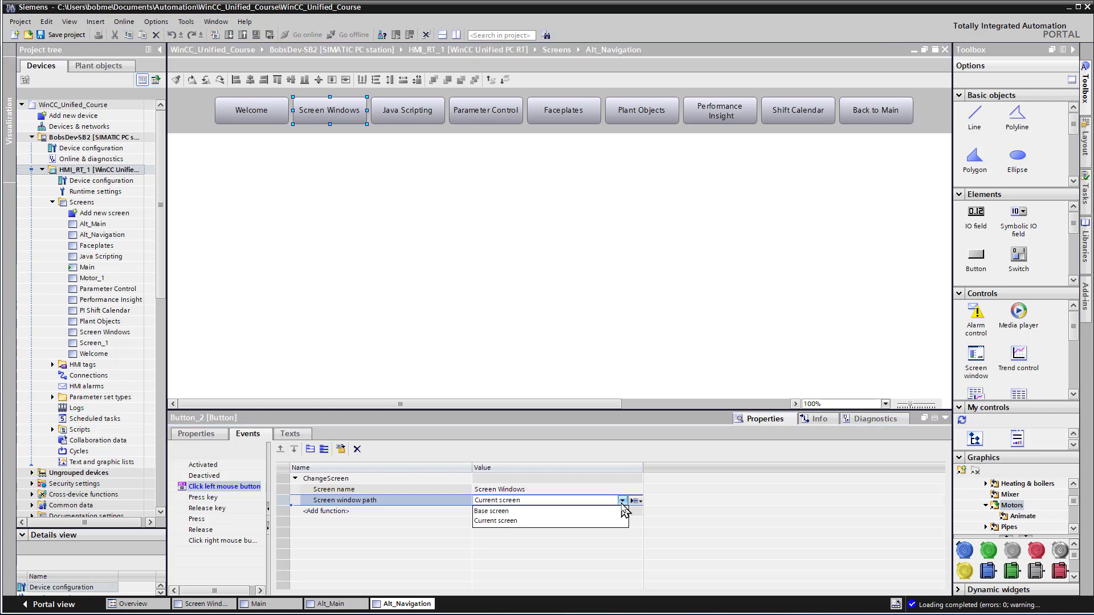
click(621, 504)
click(622, 504)
click(622, 504)
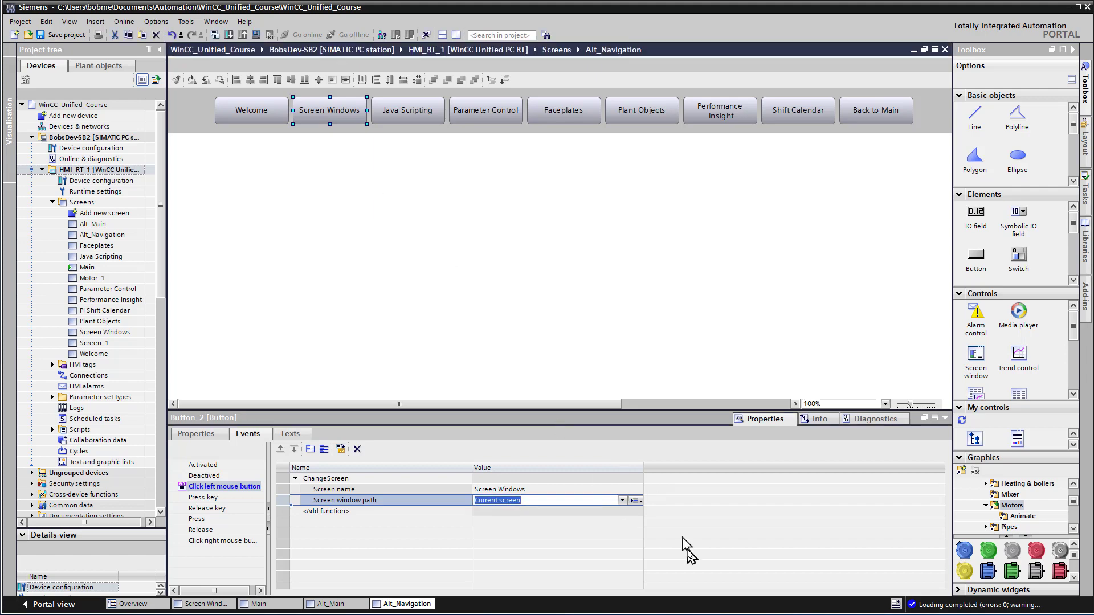
click(634, 500)
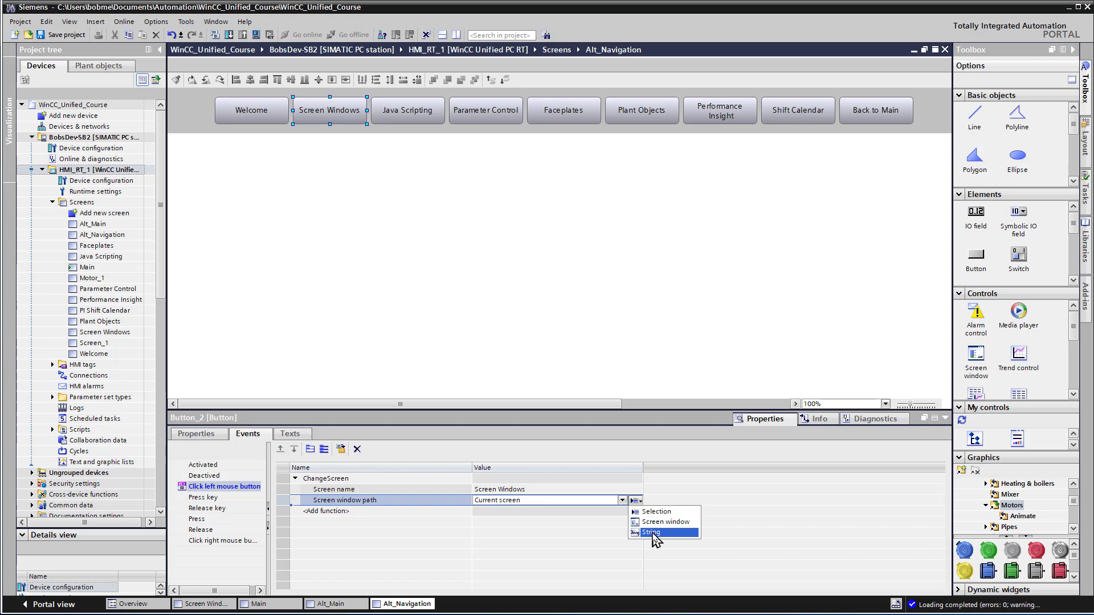
click(652, 533)
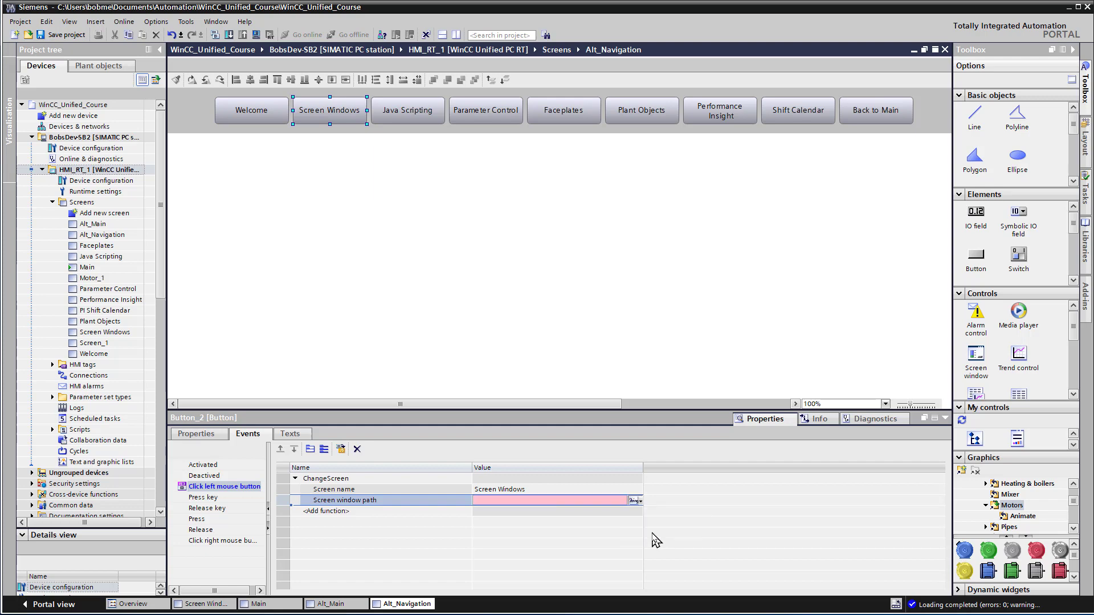
Step: Enter the relative path ../screenWindowAltMain as the screen window path of the Screen Windows button's ChangeScreen function
drag(559, 501, 415, 498)
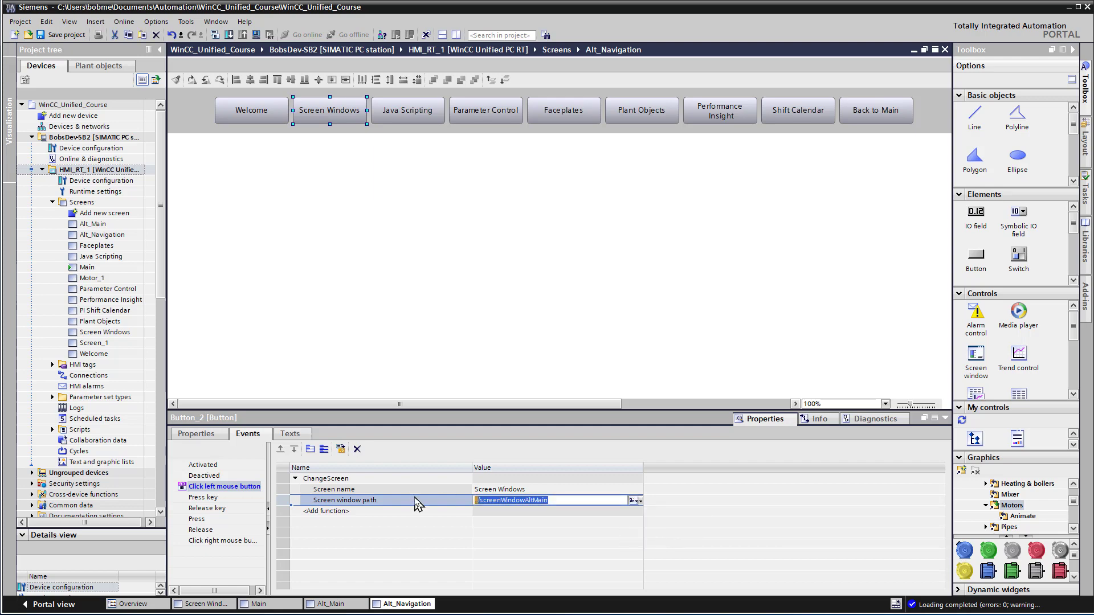
key(End)
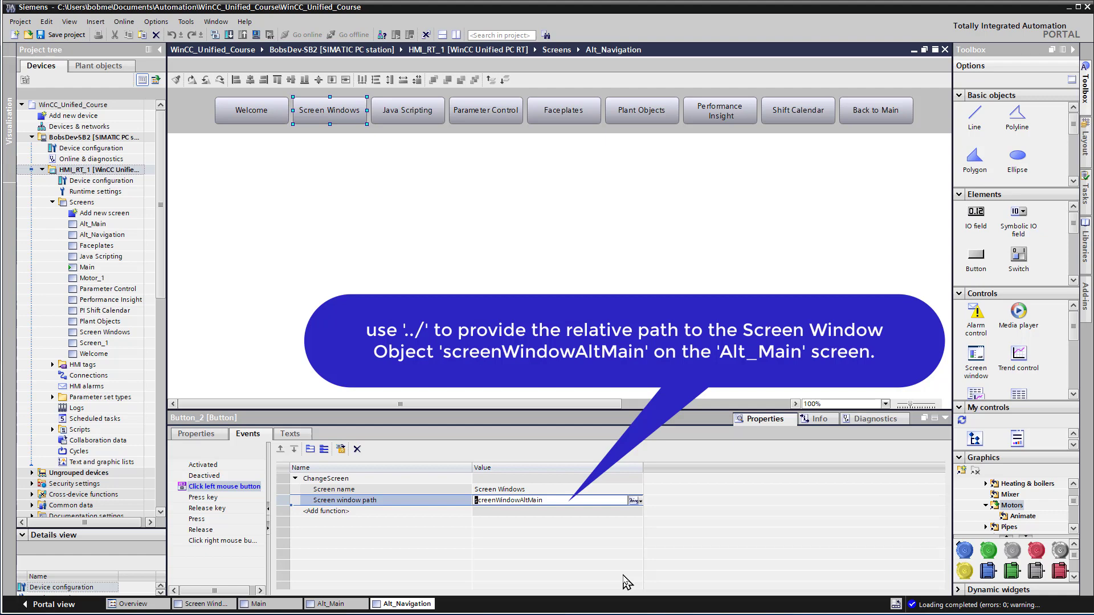
text(../)
click(563, 515)
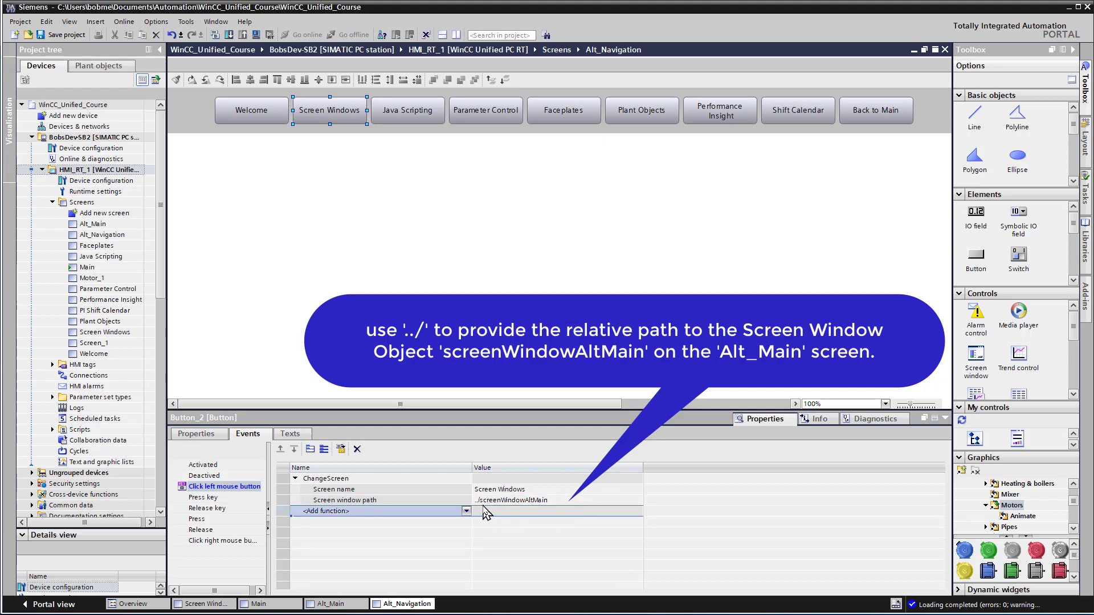
click(478, 502)
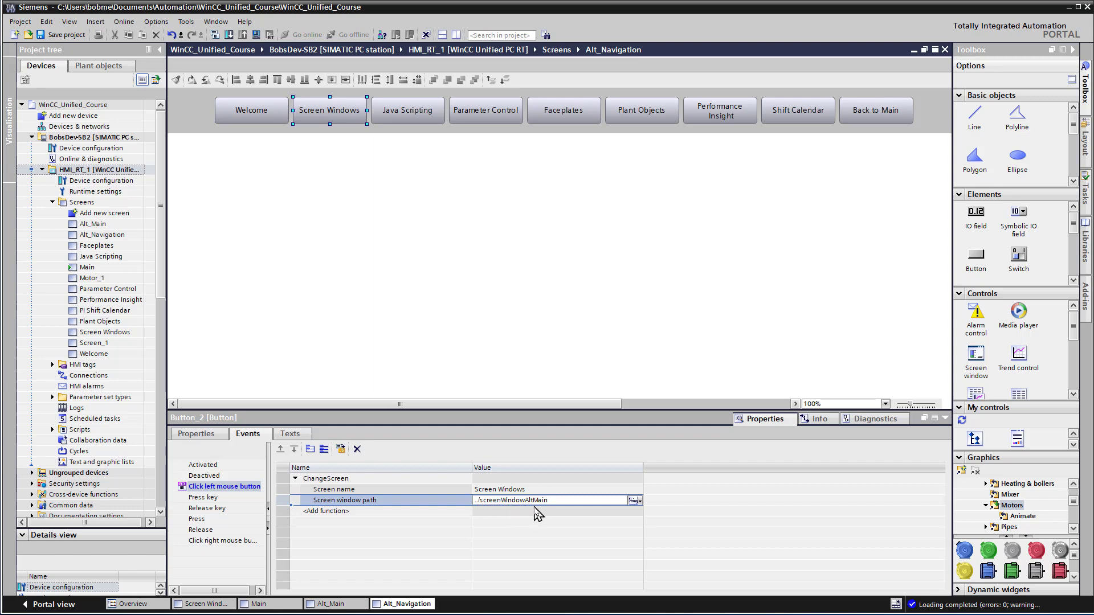
click(527, 492)
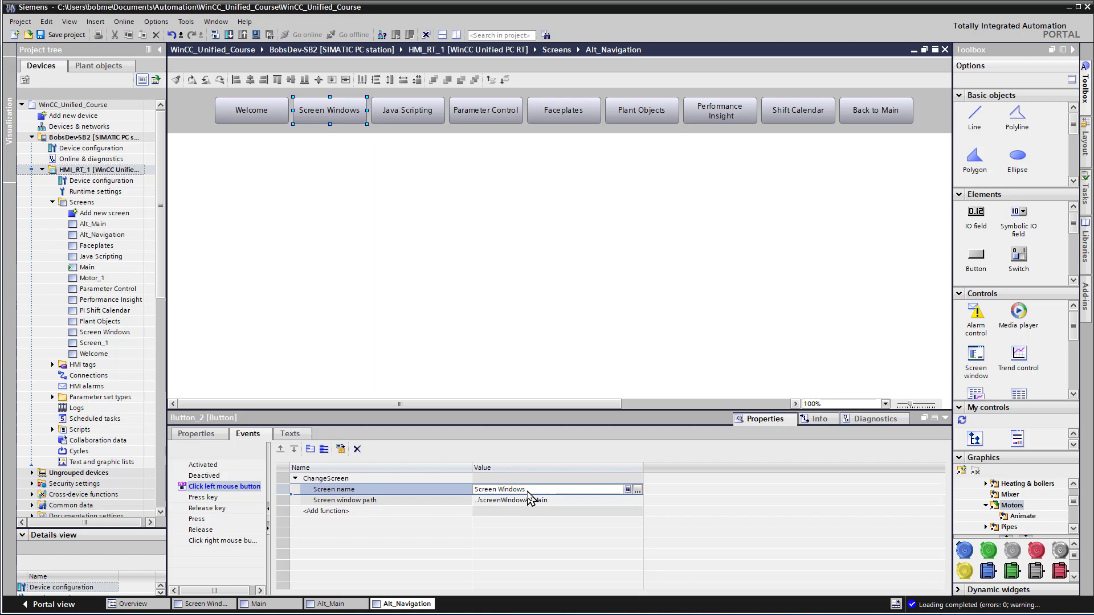
click(532, 512)
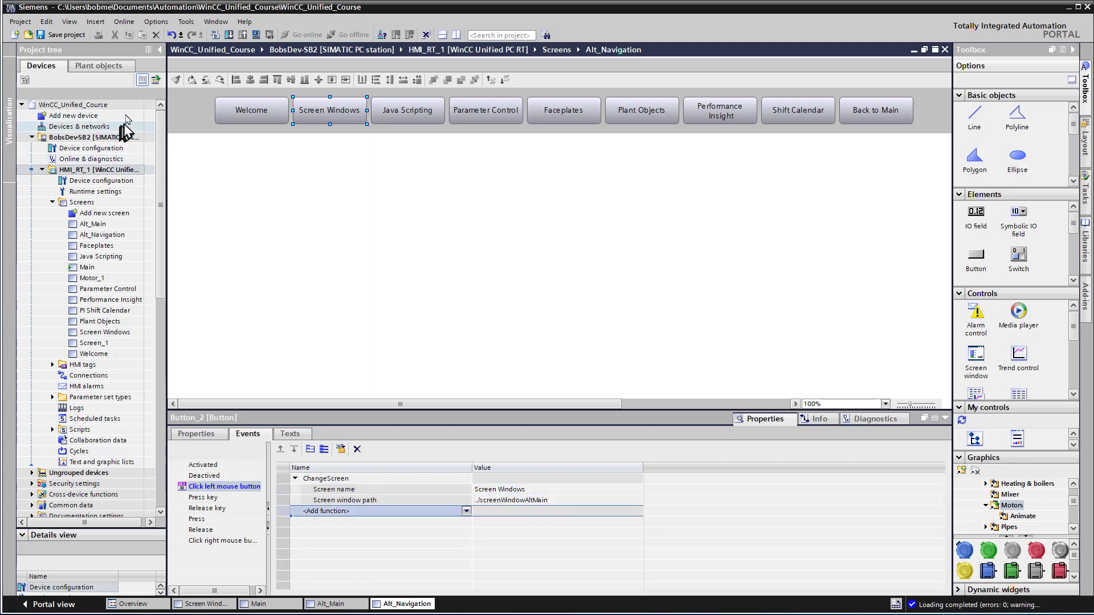
Step: Save the project and download only the software changes of HMI_RT_1 to the device
click(67, 34)
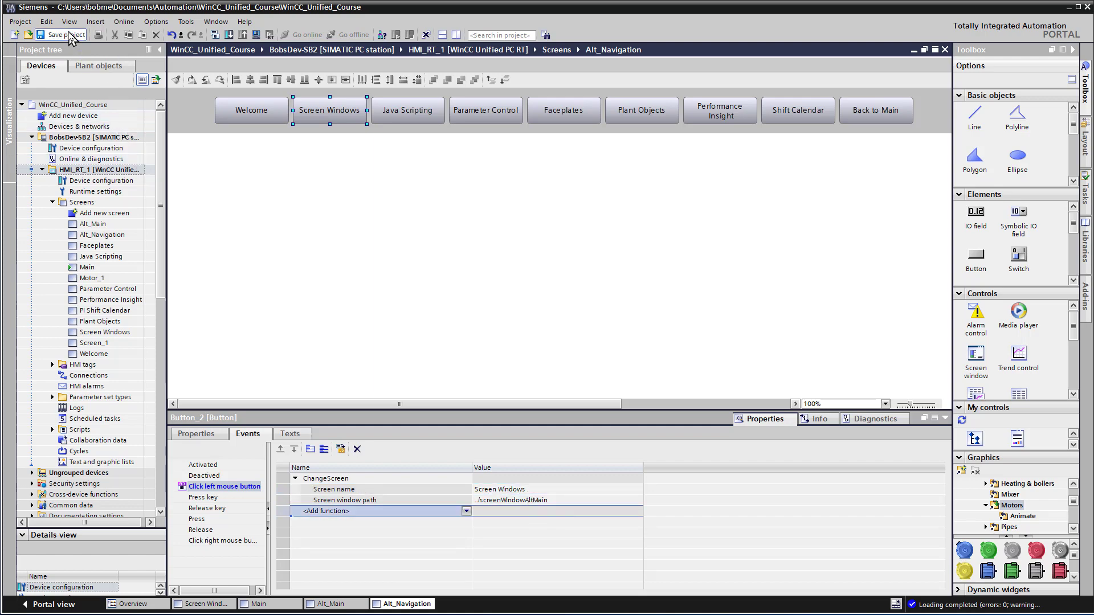
right_click(87, 172)
mouse_move(148, 298)
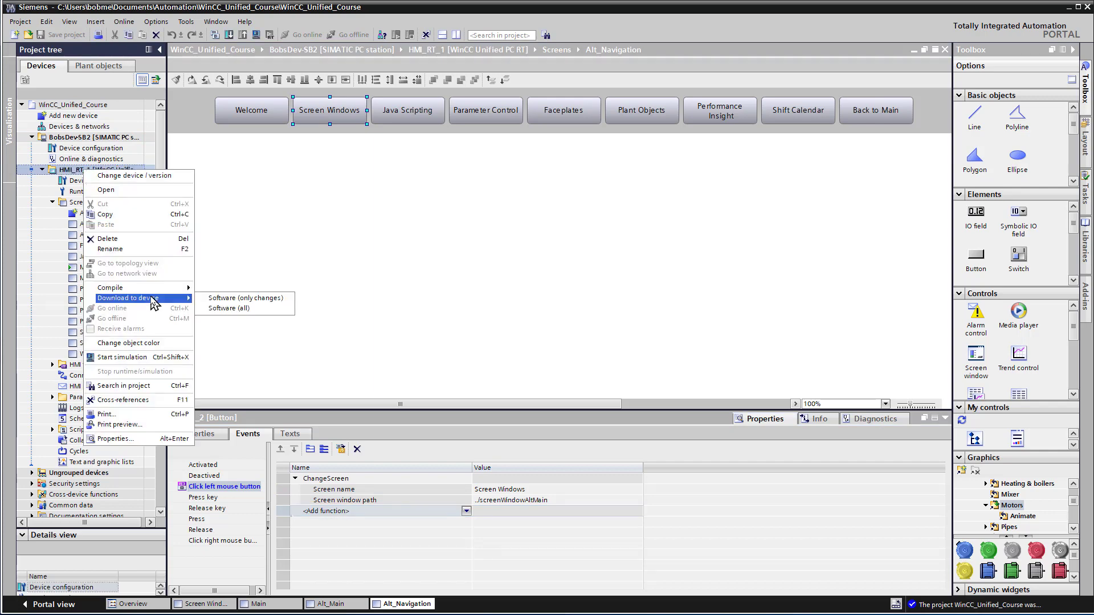
click(217, 301)
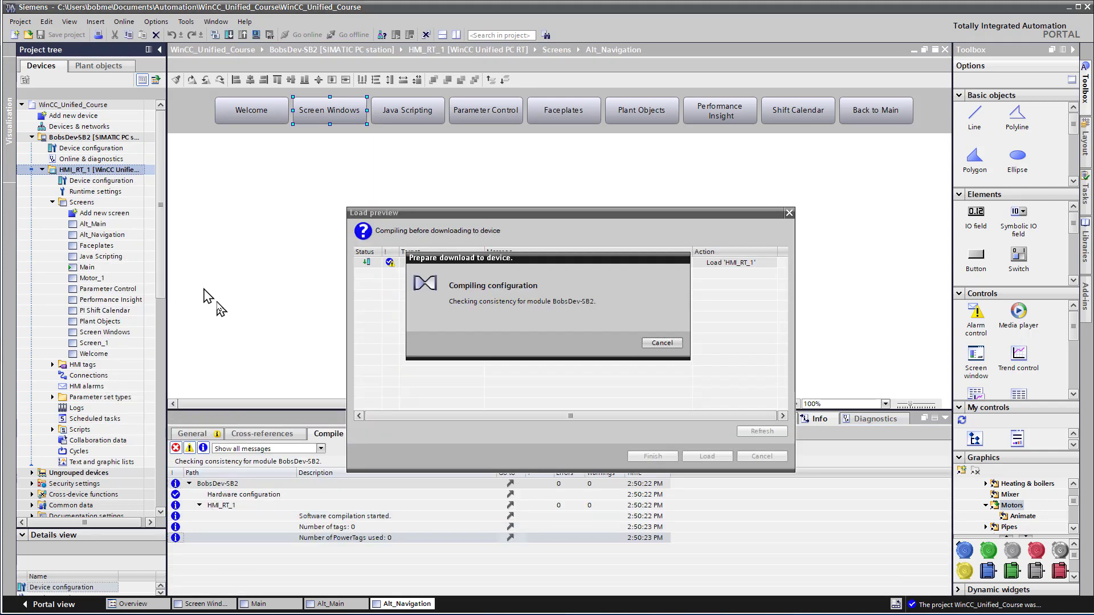
click(728, 457)
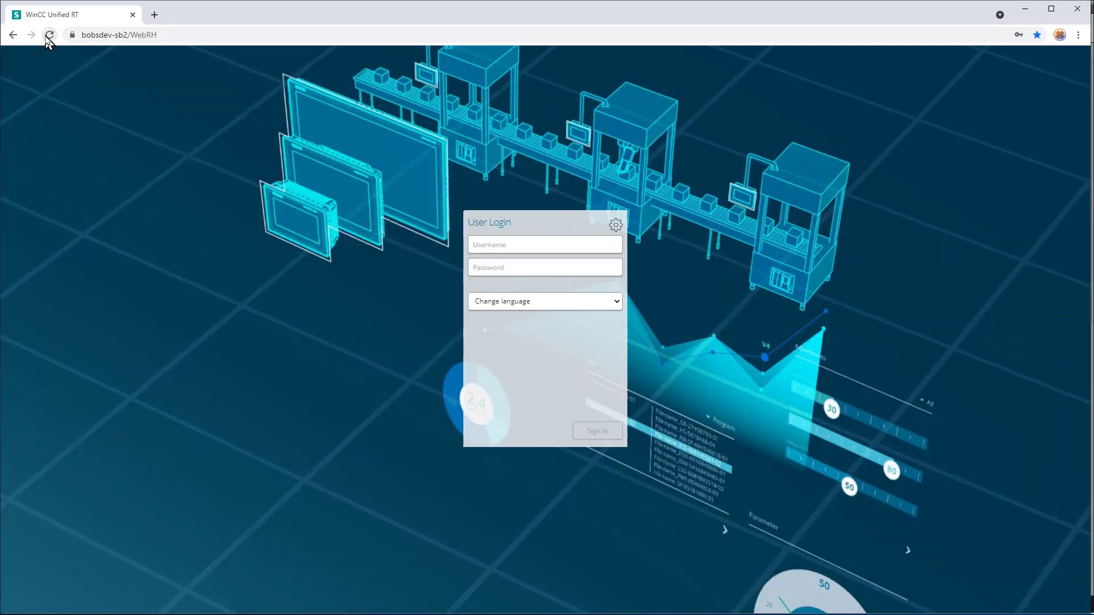
Step: Switch to the WinCC Unified runtime in the browser, sign in with the saved username and password, and test the Screen Windows button on Alt_Main
click(495, 245)
click(513, 272)
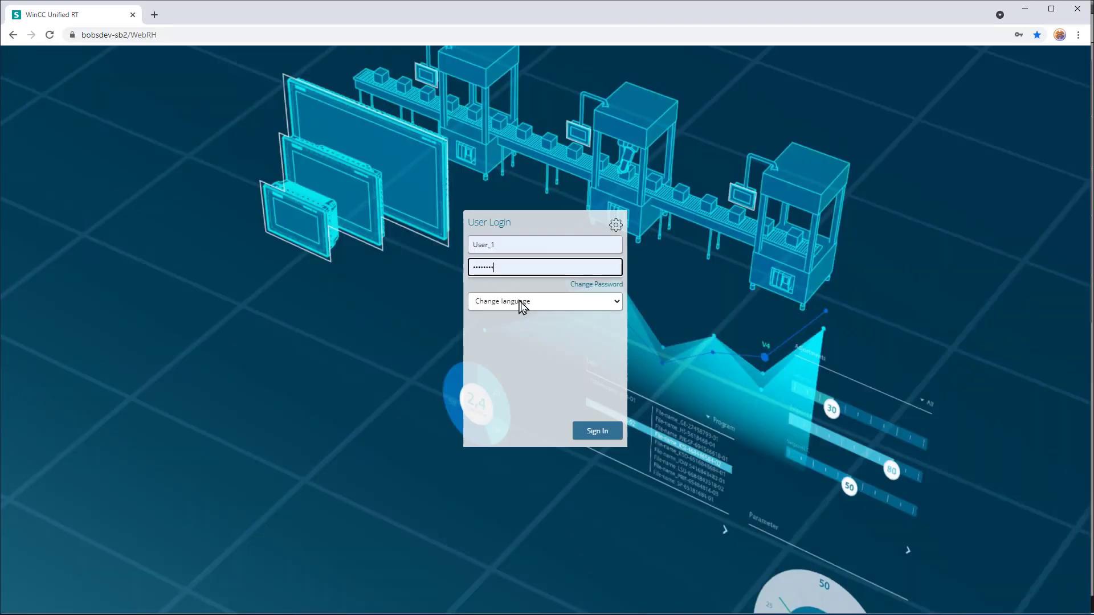
click(598, 434)
click(25, 321)
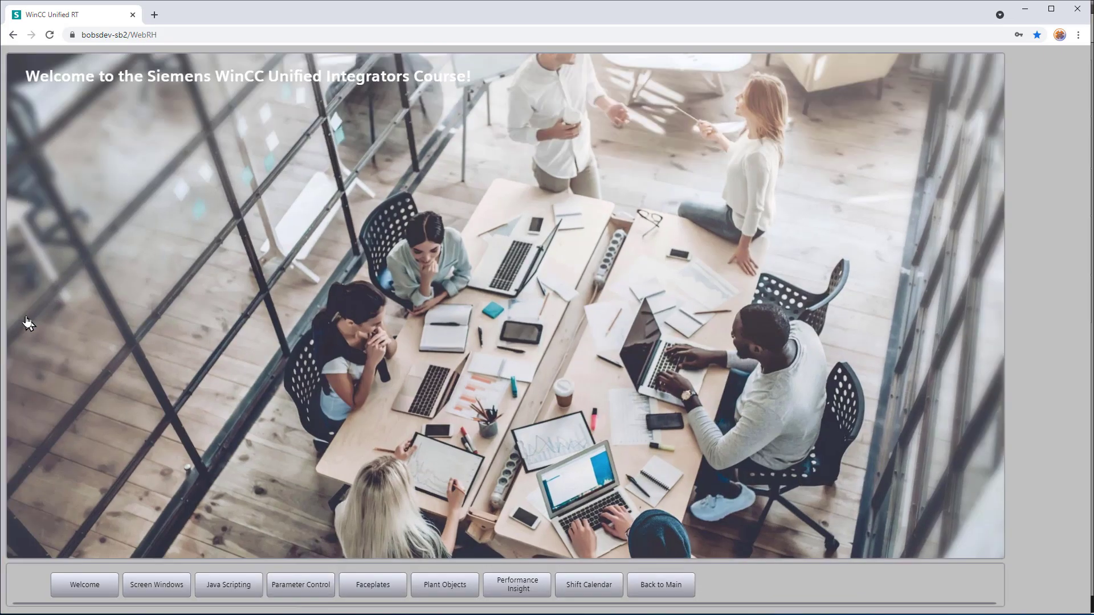
click(177, 586)
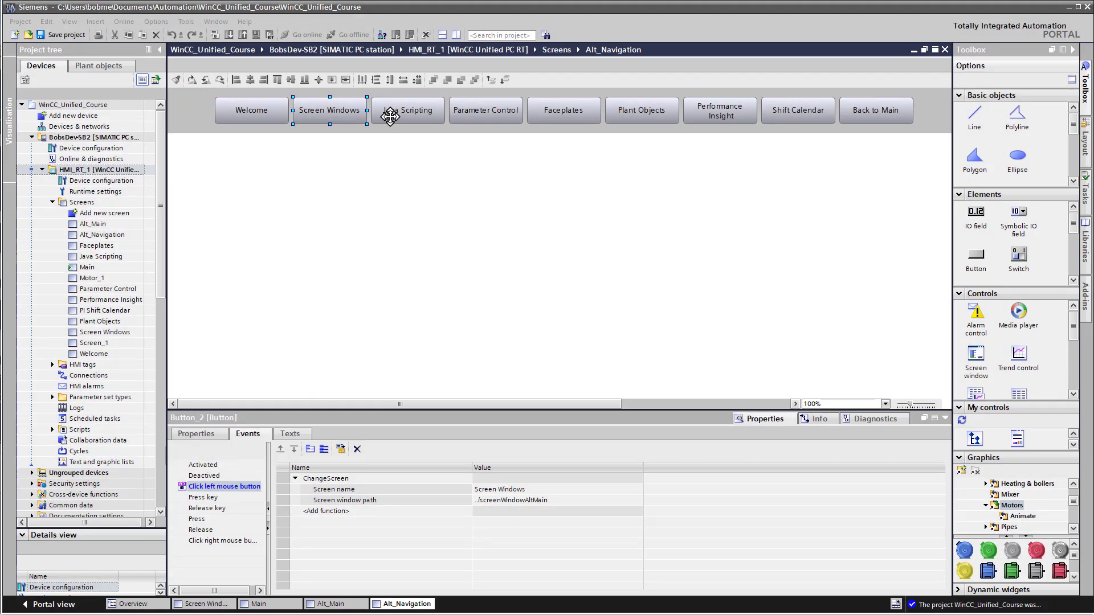
Step: Switch back to TIA Portal and add the ChangeScreen function to the left-click event of the Java Scripting button on Alt_Navigation
click(389, 115)
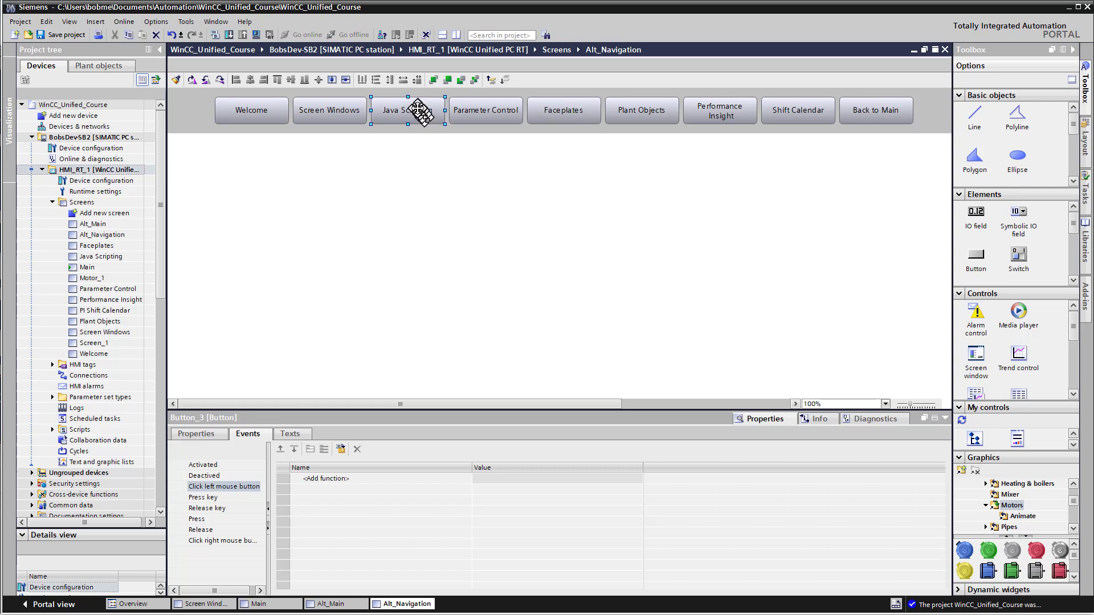
click(319, 478)
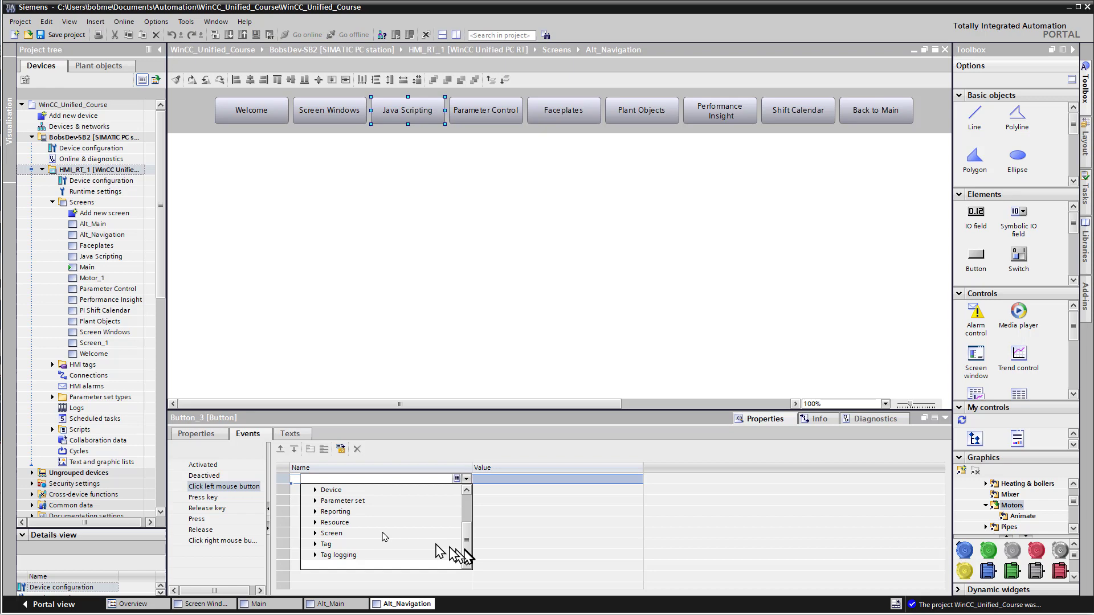
click(315, 533)
click(374, 502)
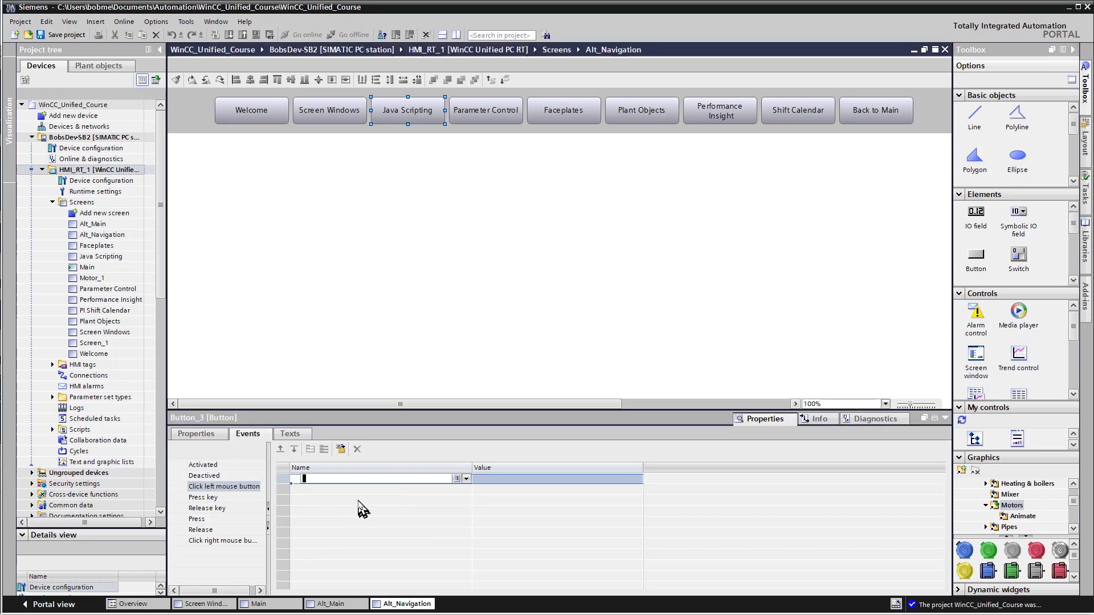
Step: Change the screen window path's input type to String and set the Java Scripting button's path to ../screenWindowAltMain
click(506, 500)
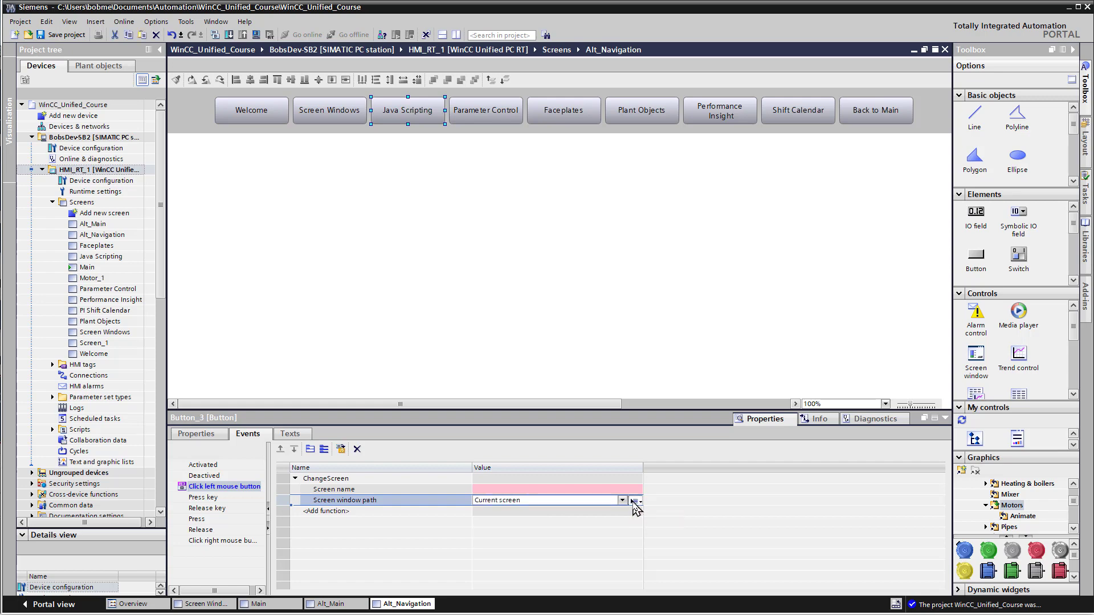
click(634, 501)
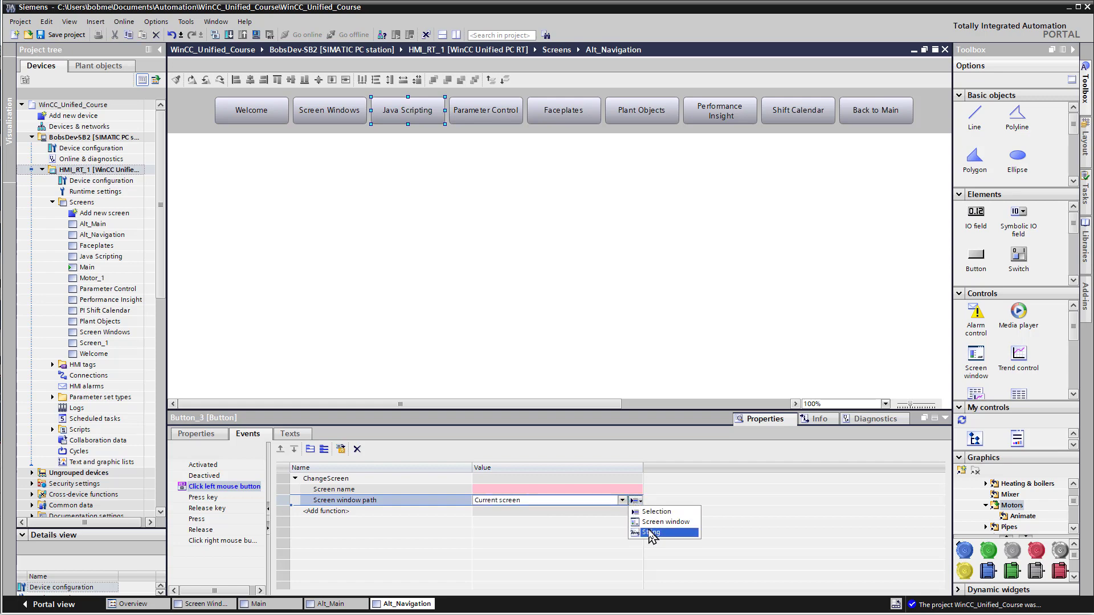
click(651, 534)
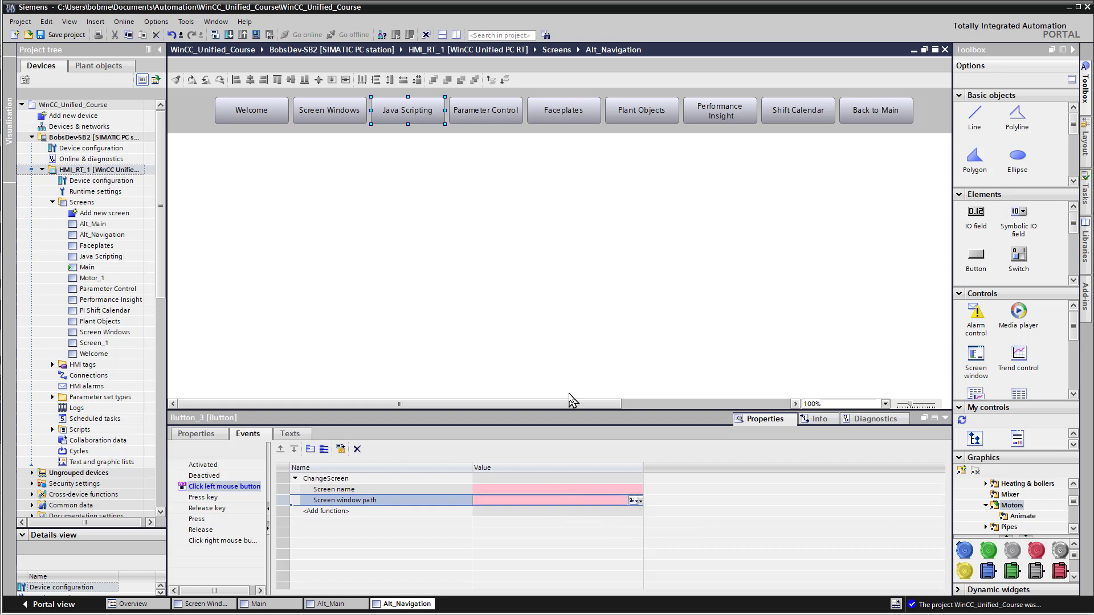
click(564, 513)
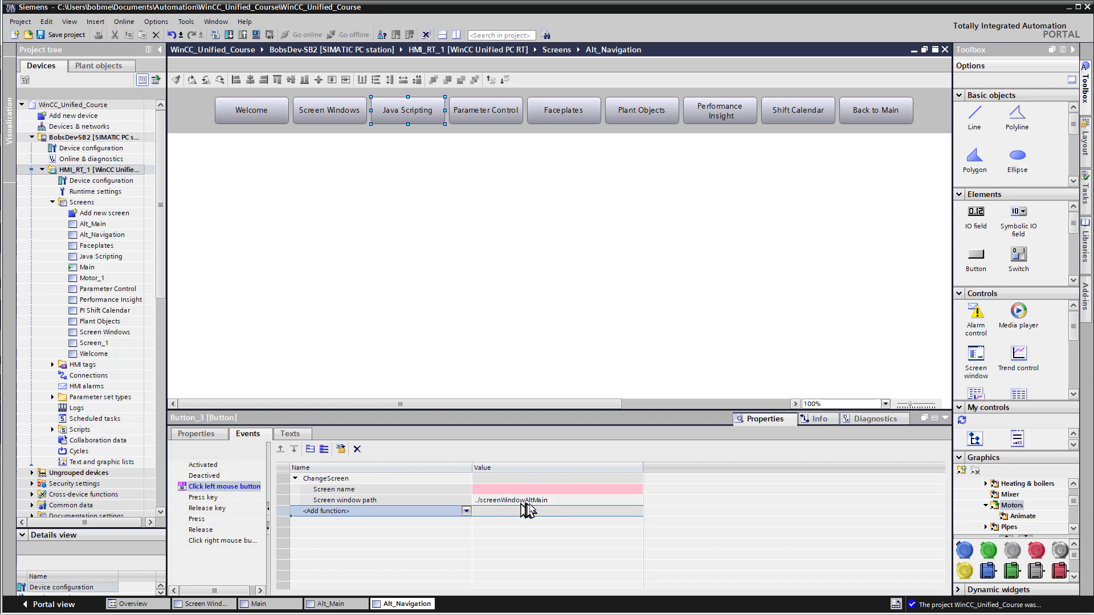
Step: Set the screen name of the Java Scripting button's ChangeScreen function to the Java Scripting screen
click(539, 490)
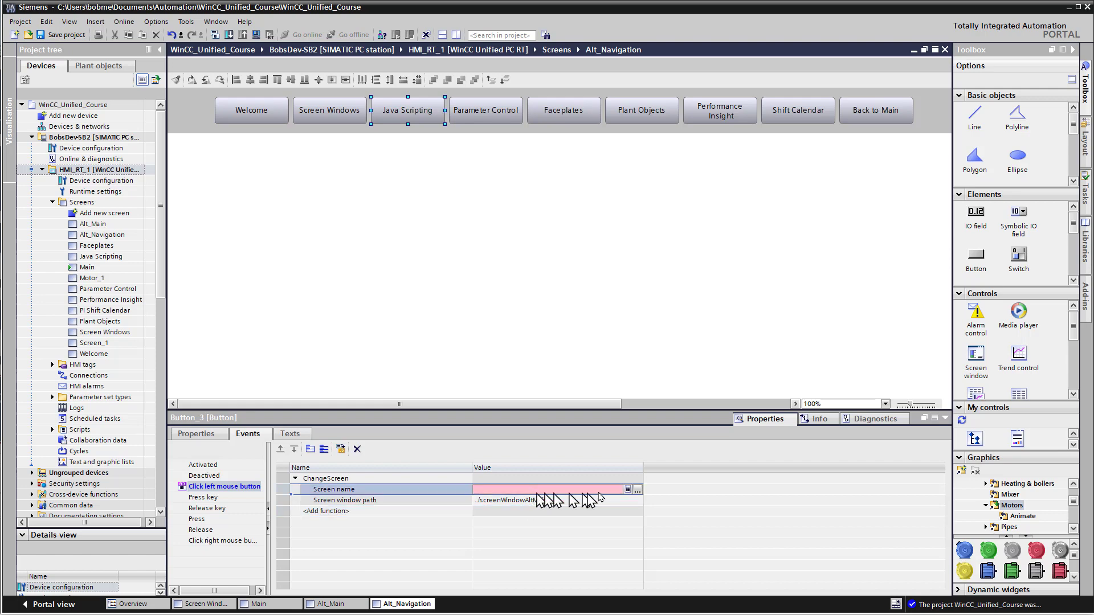
click(638, 490)
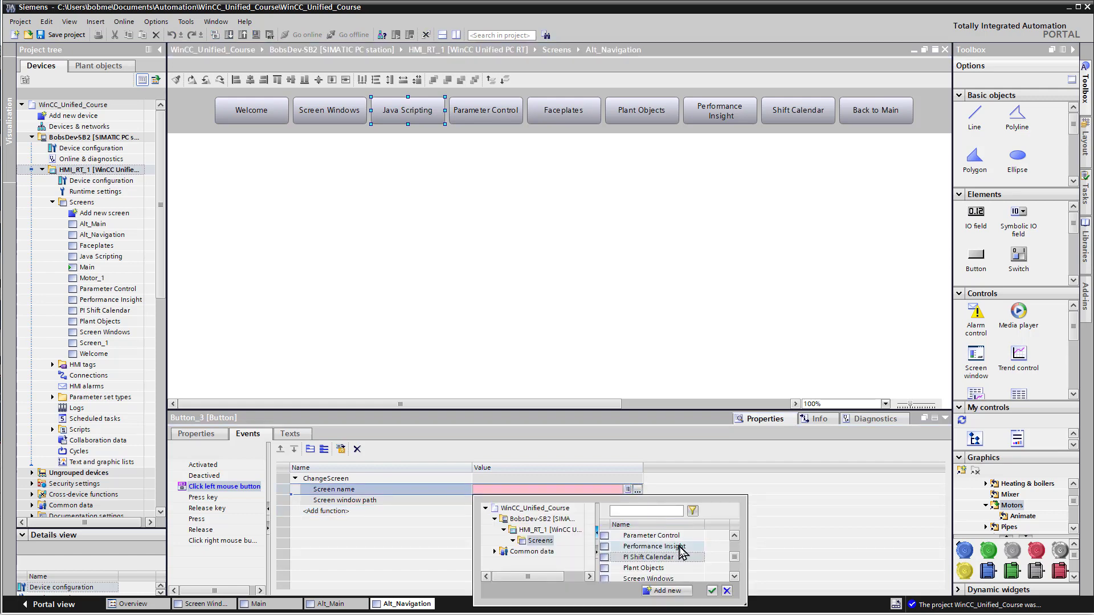
scroll(681, 559, up, 2)
click(665, 558)
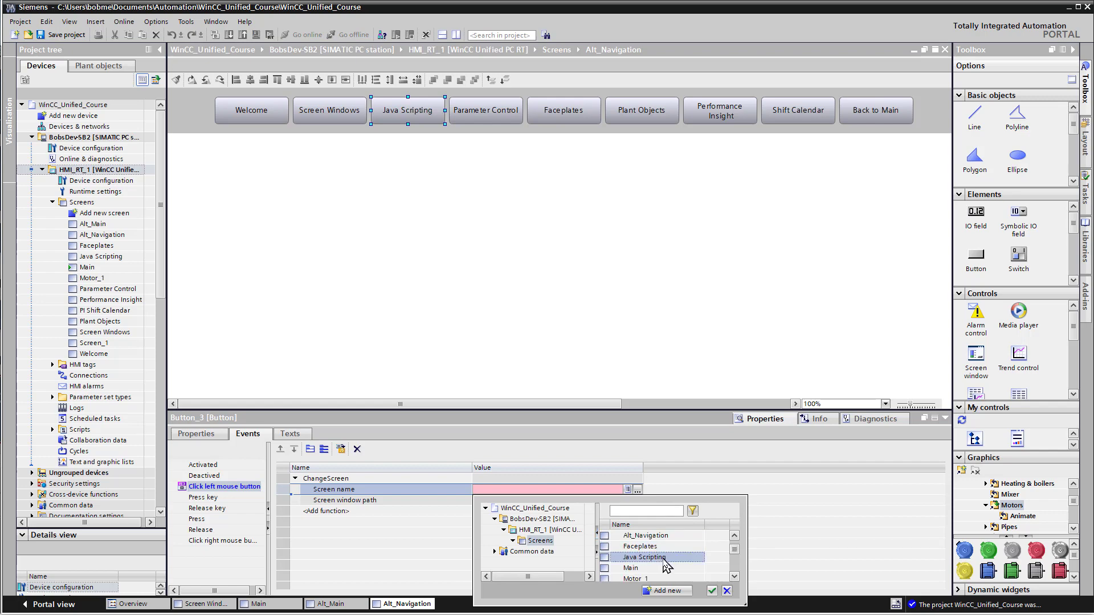
click(712, 591)
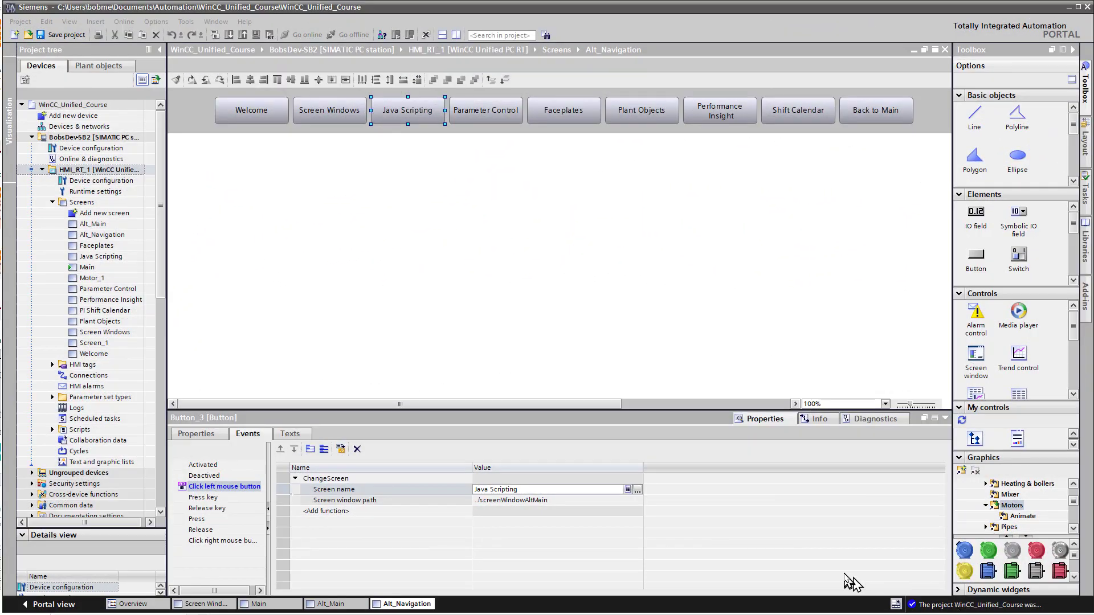
Step: Check the ChangeScreen settings of the Parameter Control, Faceplates, Plant Objects and Performance Insight buttons, and save the project
click(472, 117)
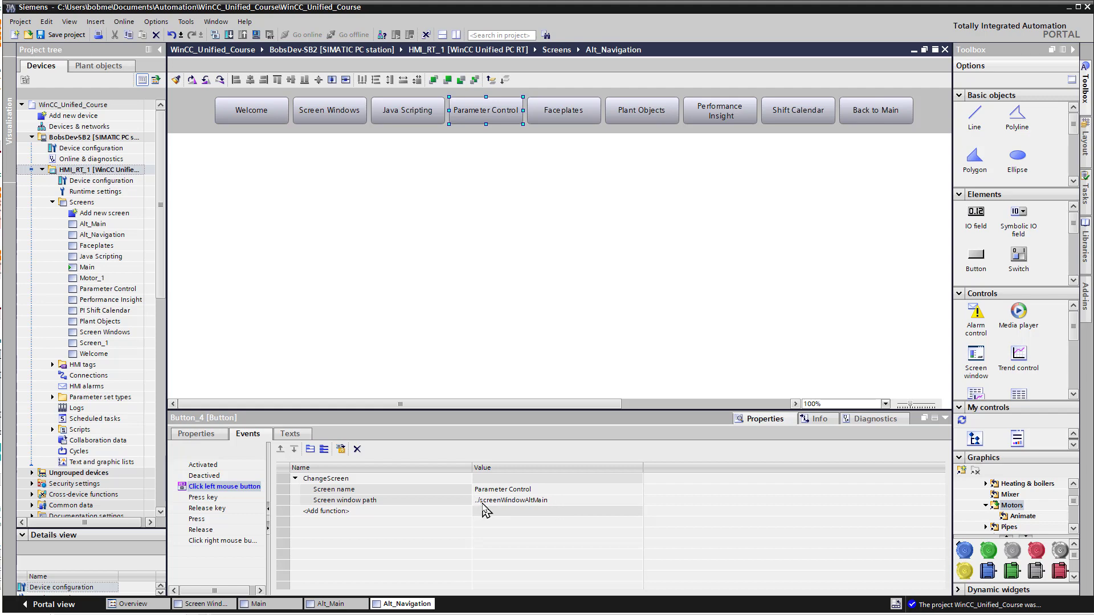
click(557, 114)
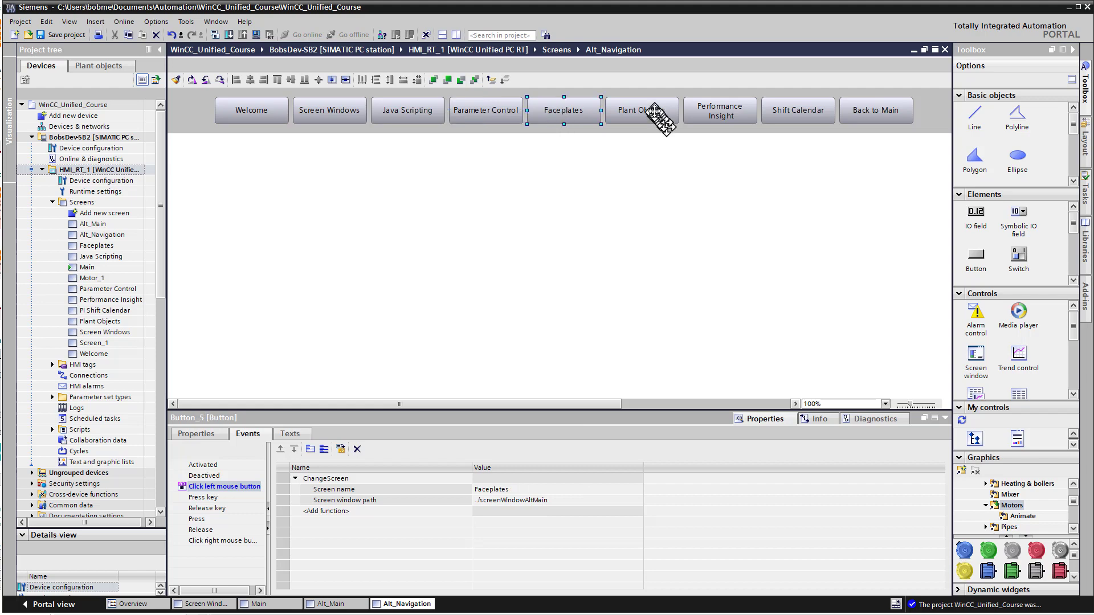
click(655, 117)
click(735, 114)
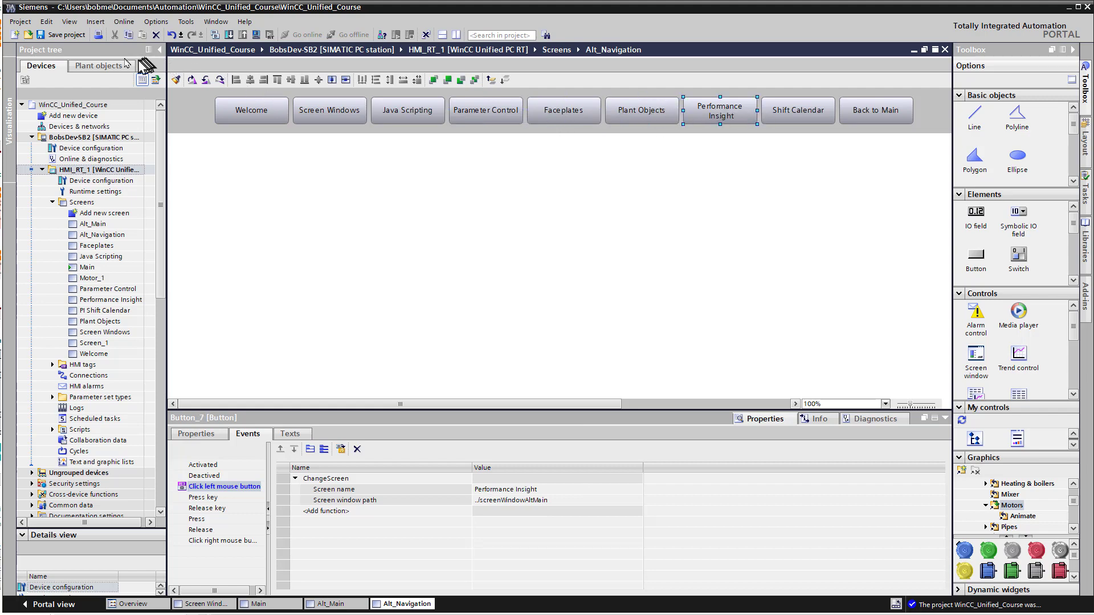
click(62, 35)
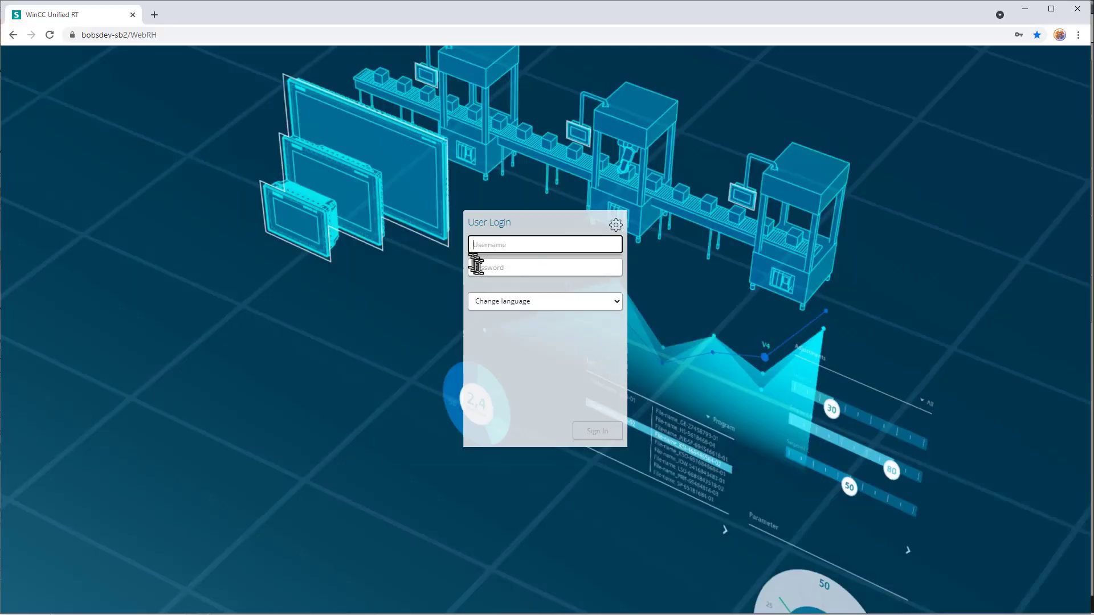
Step: Sign in to the WinCC Unified runtime in the browser with the saved username and password
click(481, 266)
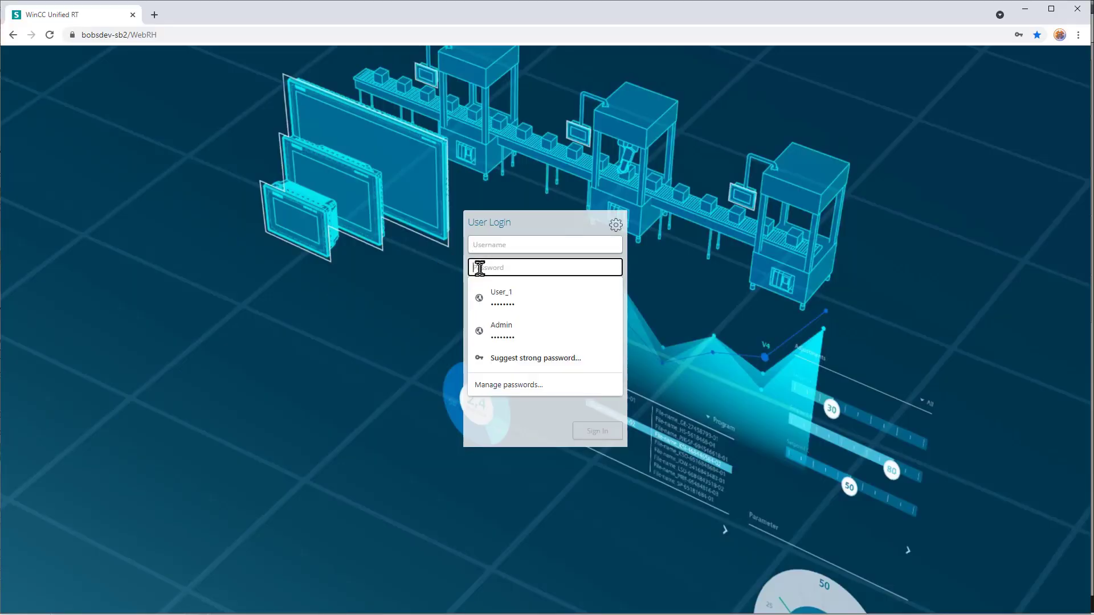
click(482, 303)
click(594, 431)
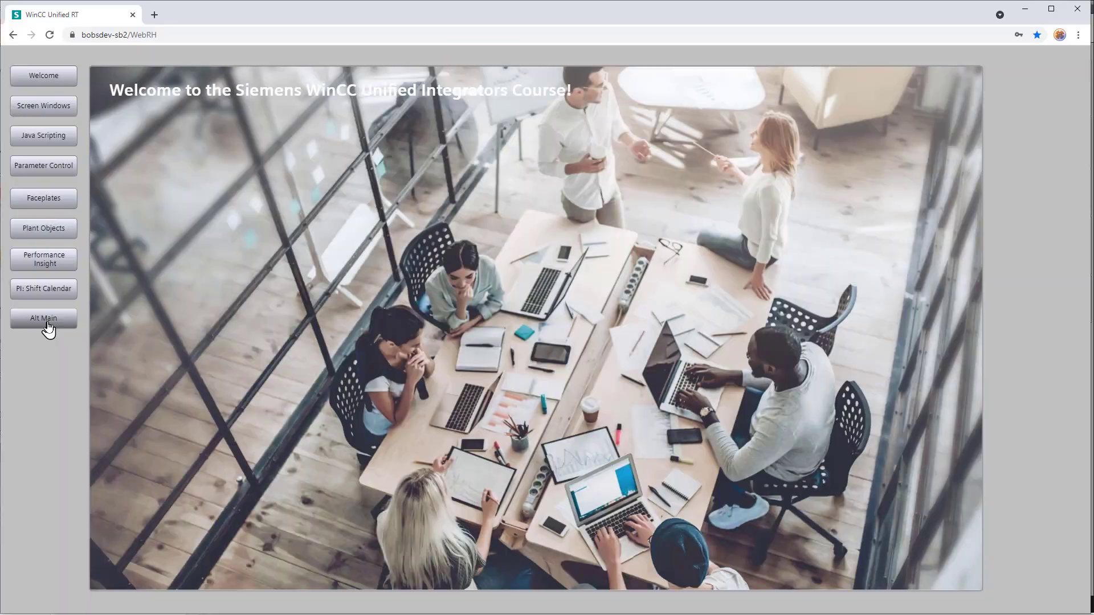
Step: Test the Alt_Main navigation buttons from Screen Windows through Shift Calendar in the runtime, and return to the Main screen
click(157, 587)
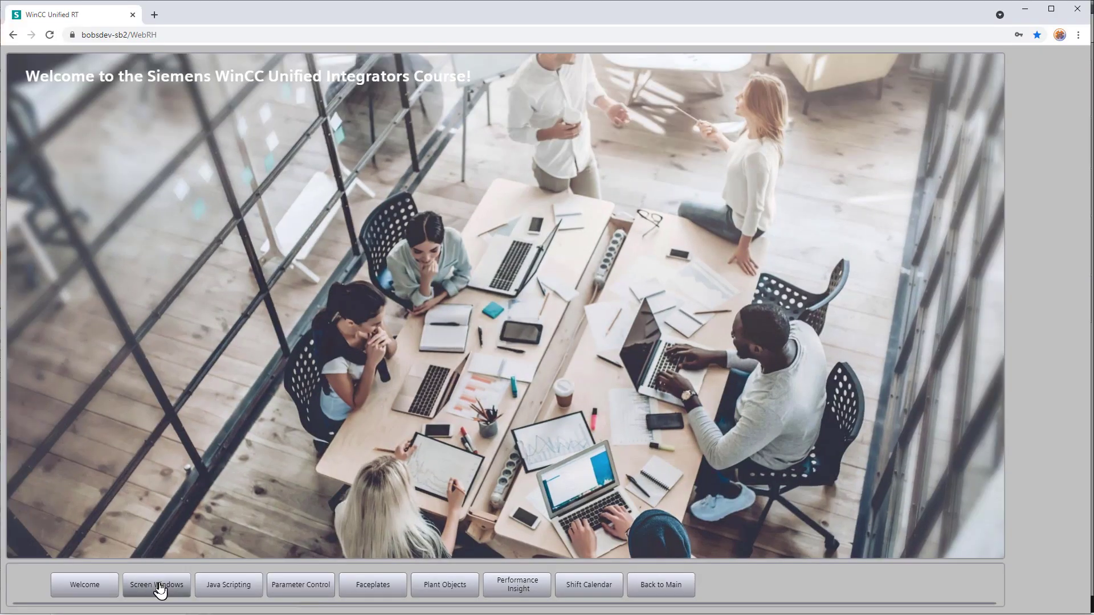
click(221, 589)
click(282, 591)
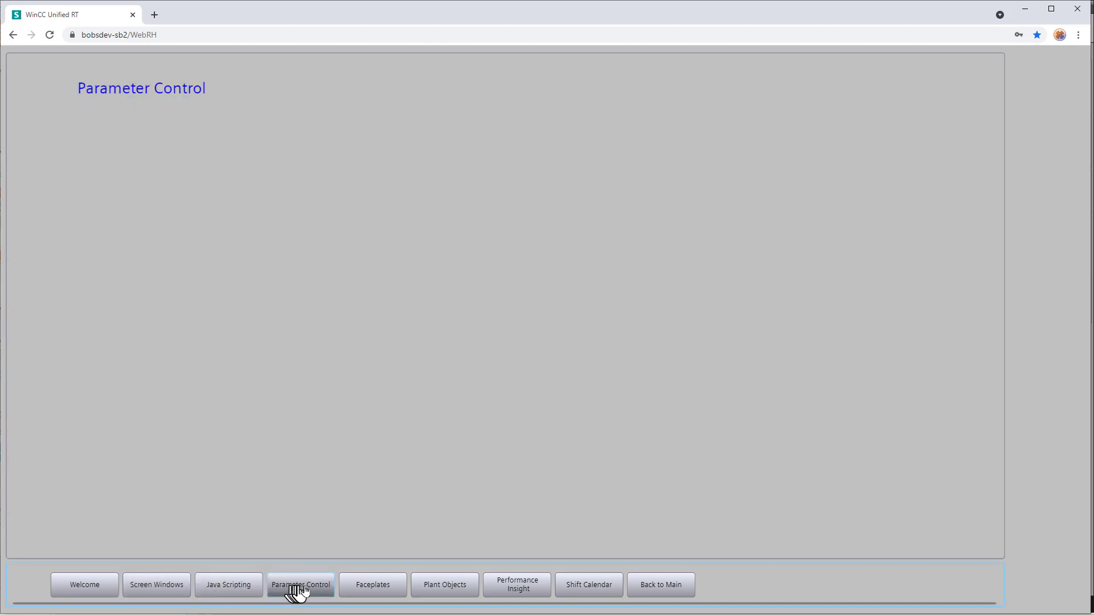
click(354, 591)
click(424, 593)
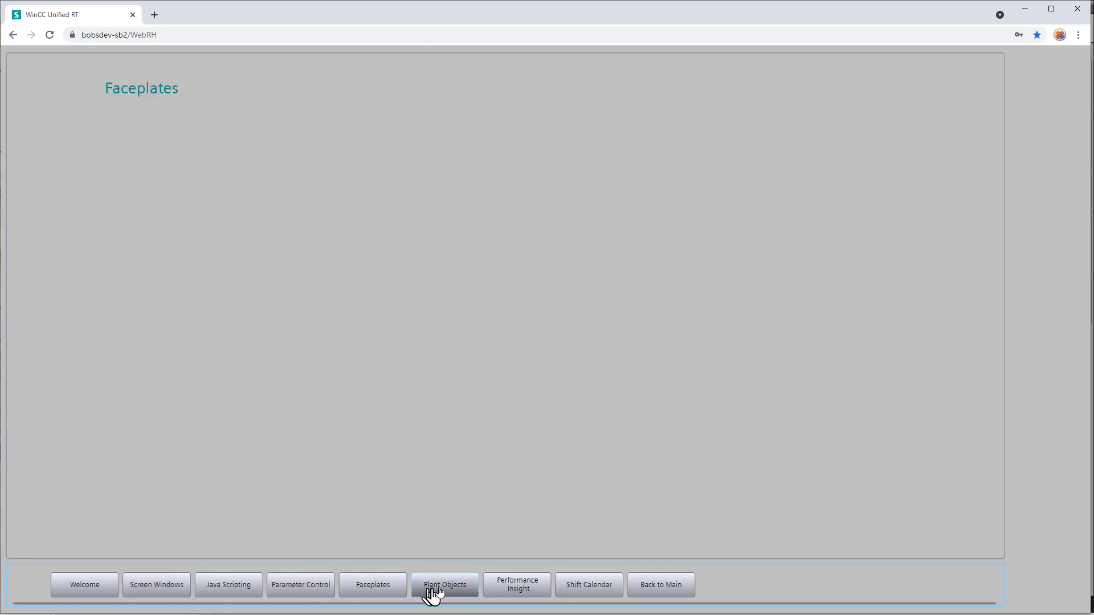
click(507, 591)
click(570, 594)
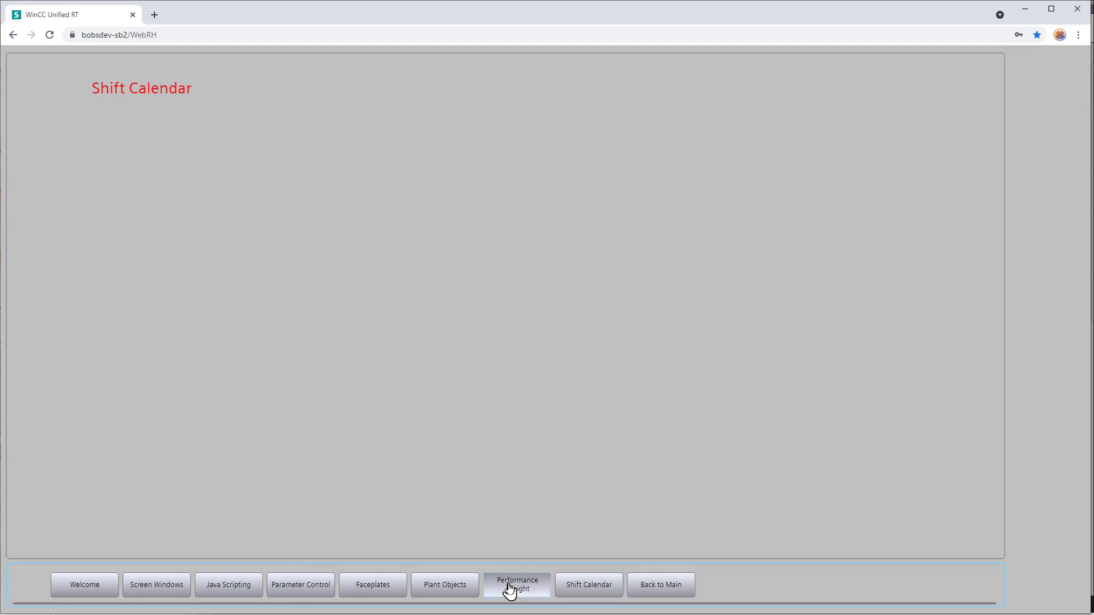
click(510, 588)
click(642, 590)
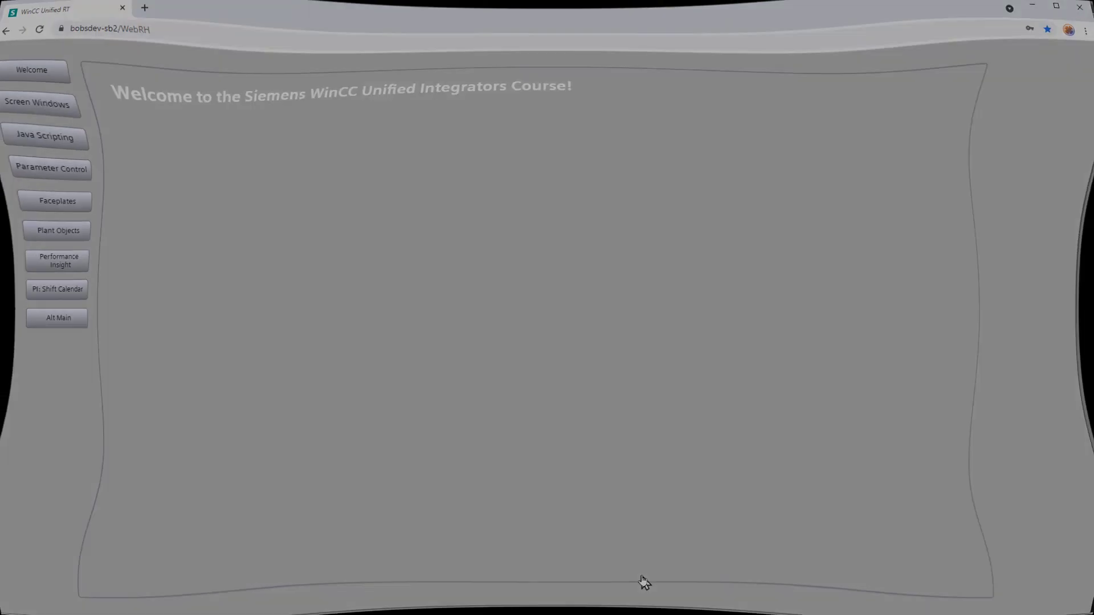